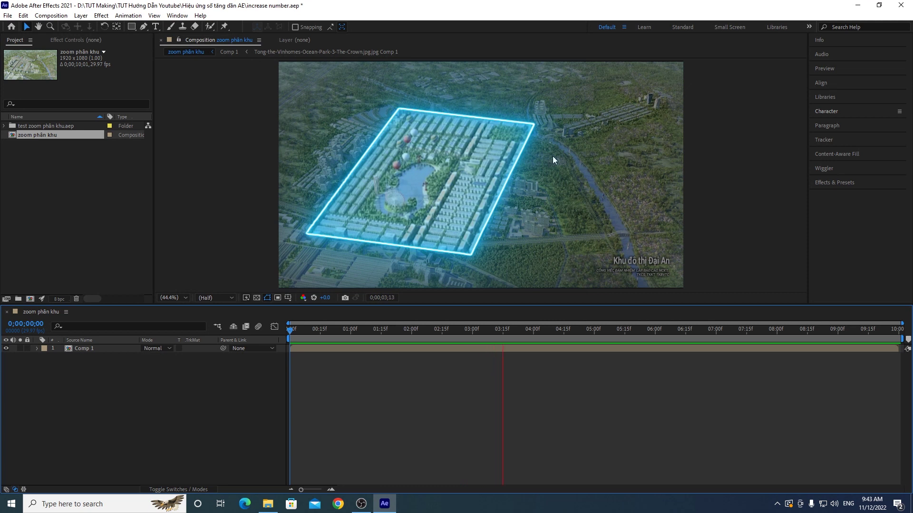
left_click(634, 333)
key("space")
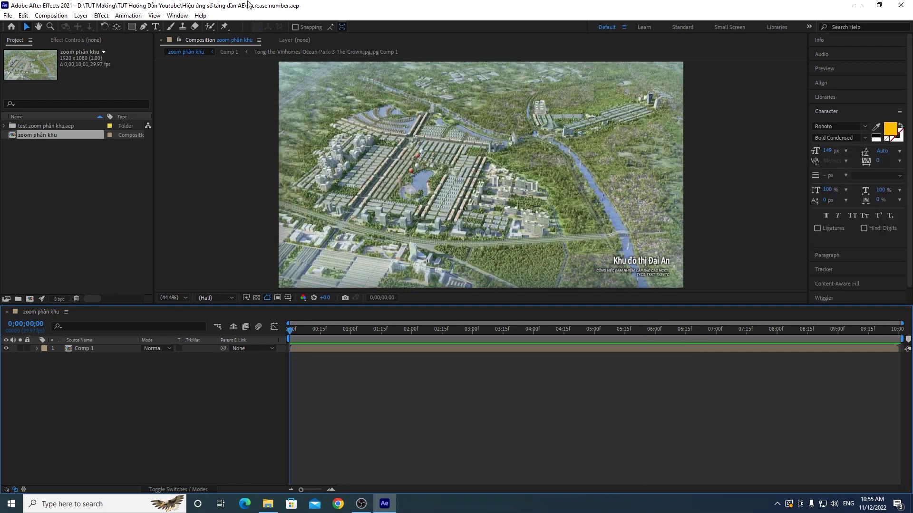
Add a text layer reading "0" over the middle of the aerial view in the zoom phân khu composition.
left_click(155, 26)
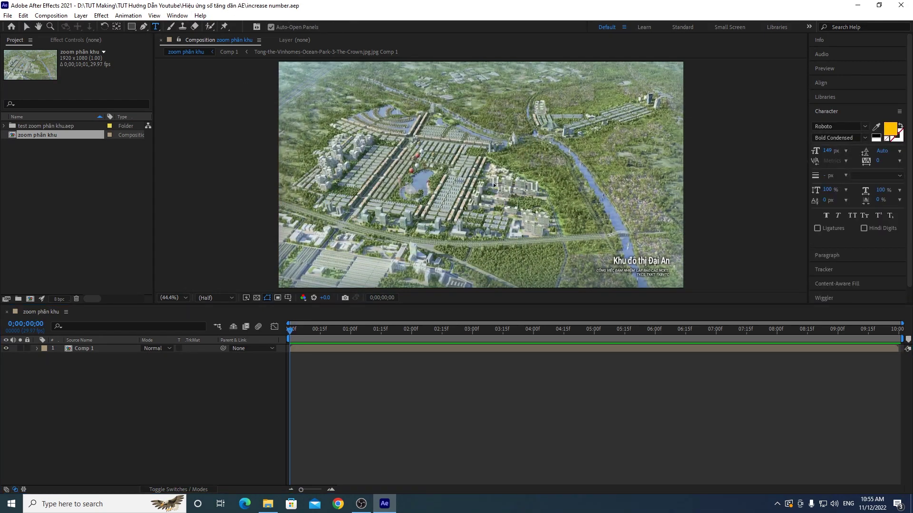
left_click(476, 171)
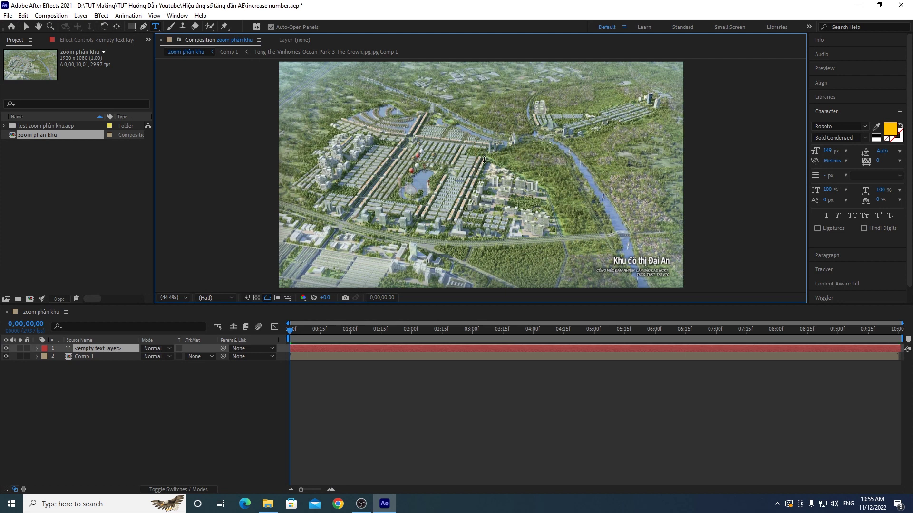
type("0")
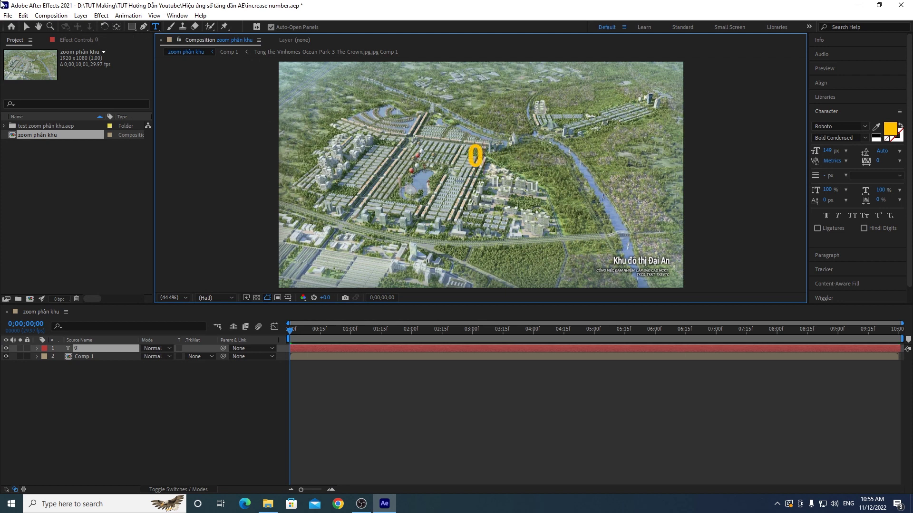
left_click(26, 30)
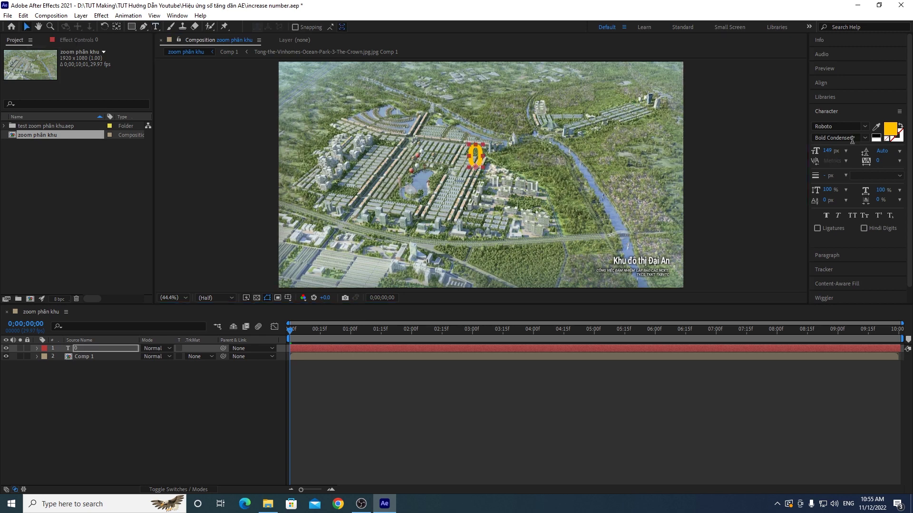
Format the "0" text with fill colour FFD800 and increase its font size to about 180 px.
left_click(864, 127)
left_click(770, 152)
left_click(890, 129)
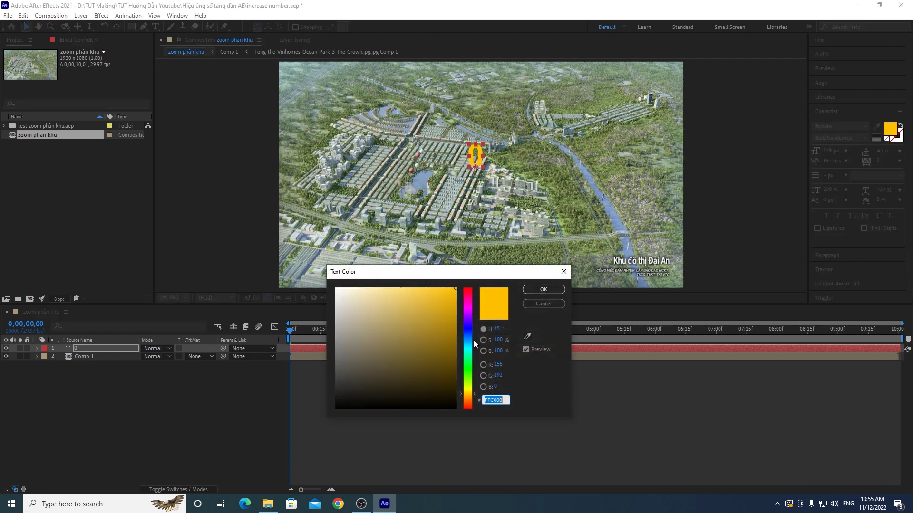
left_click(474, 396)
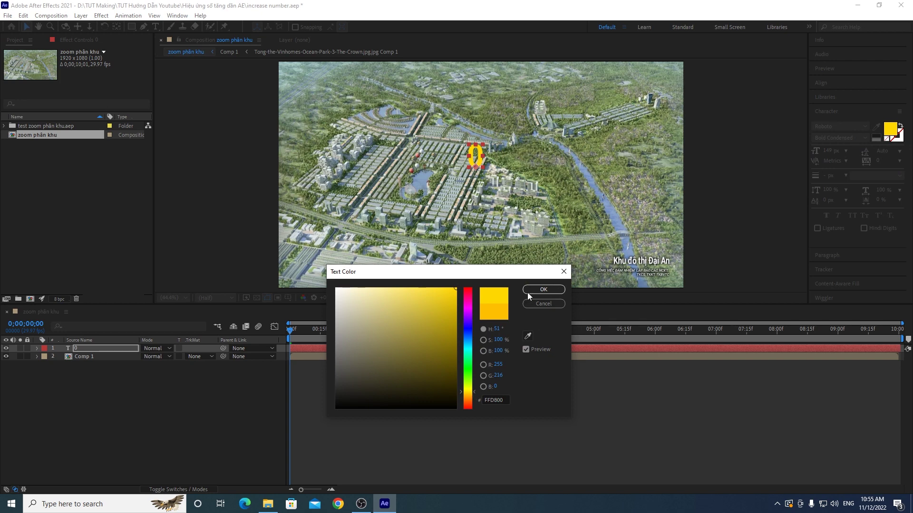
left_click(548, 290)
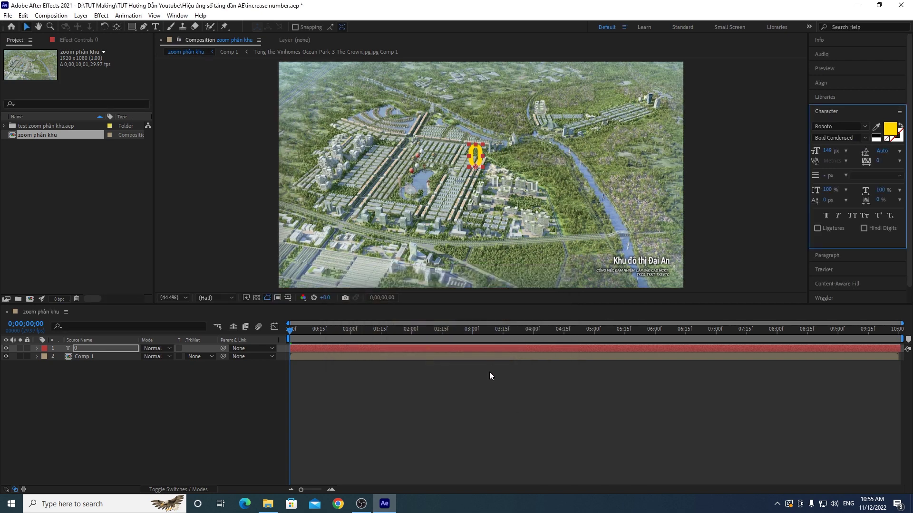
left_click_drag(828, 152, 853, 154)
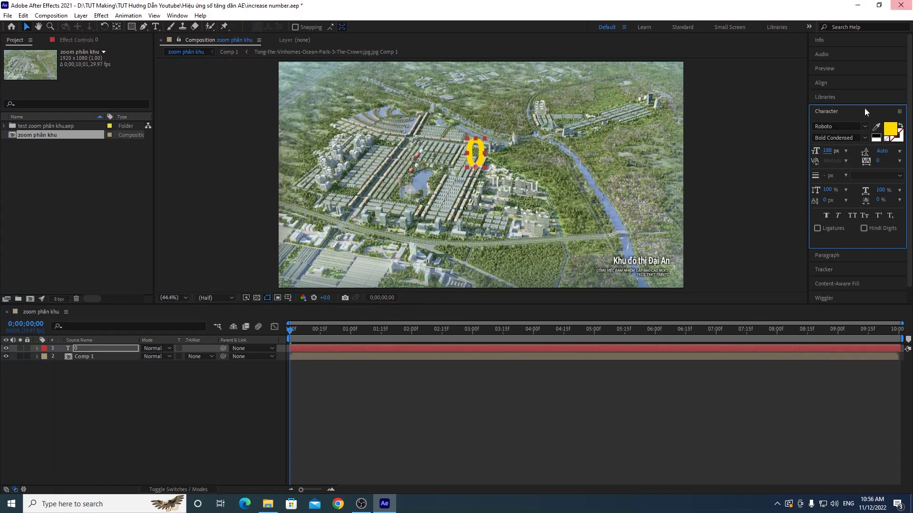
Find the Slider Control effect by searching for "slider" and apply it to the "0" text layer.
scroll(911, 146, "down", 1)
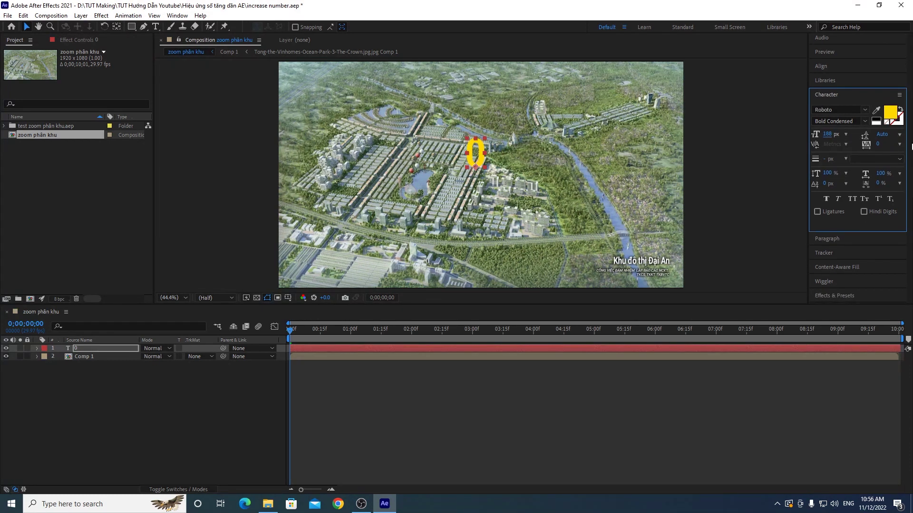
left_click(834, 295)
left_click(837, 194)
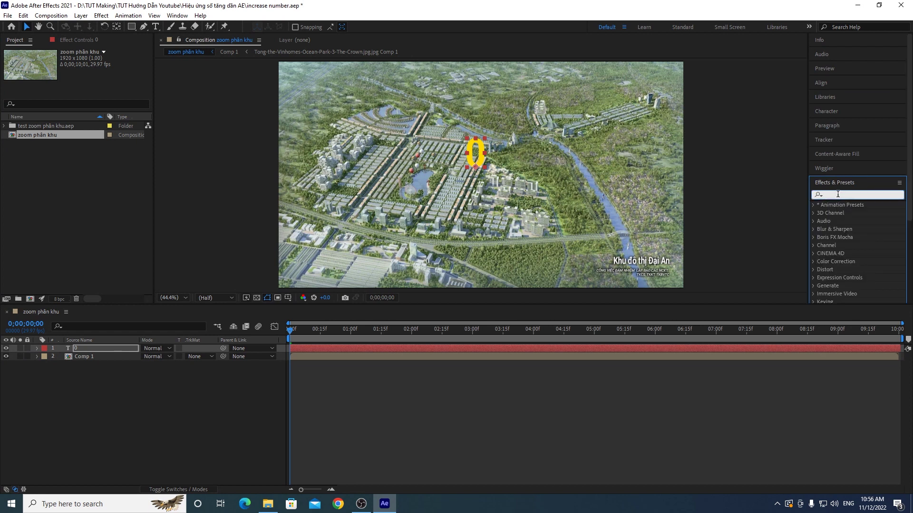
type("slider")
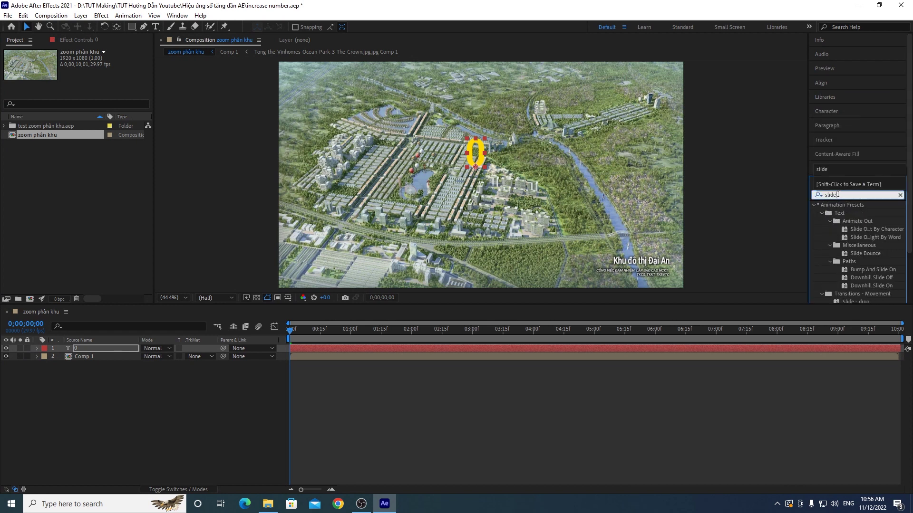
left_click(833, 213)
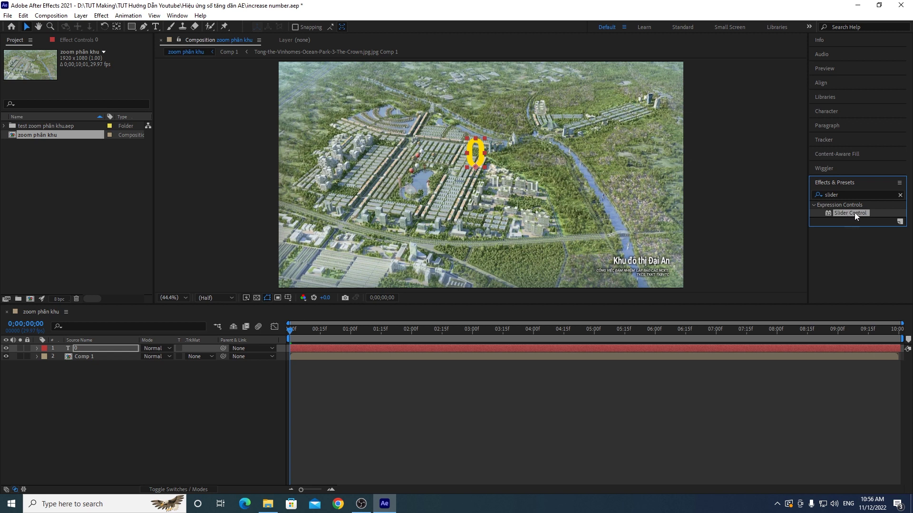
left_click_drag(854, 212, 95, 350)
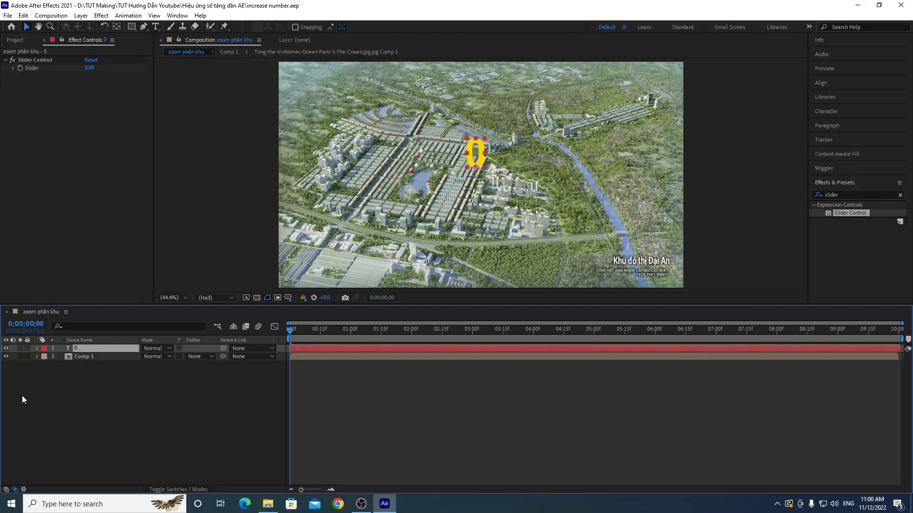
Add an expression to the text layer's Source Text and link it to the Slider property of Slider Control.
left_click(37, 349)
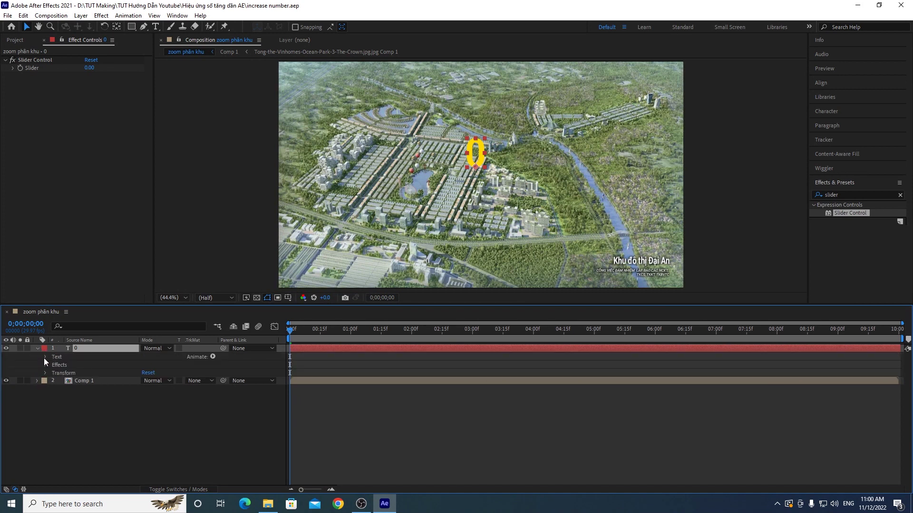
left_click(45, 357)
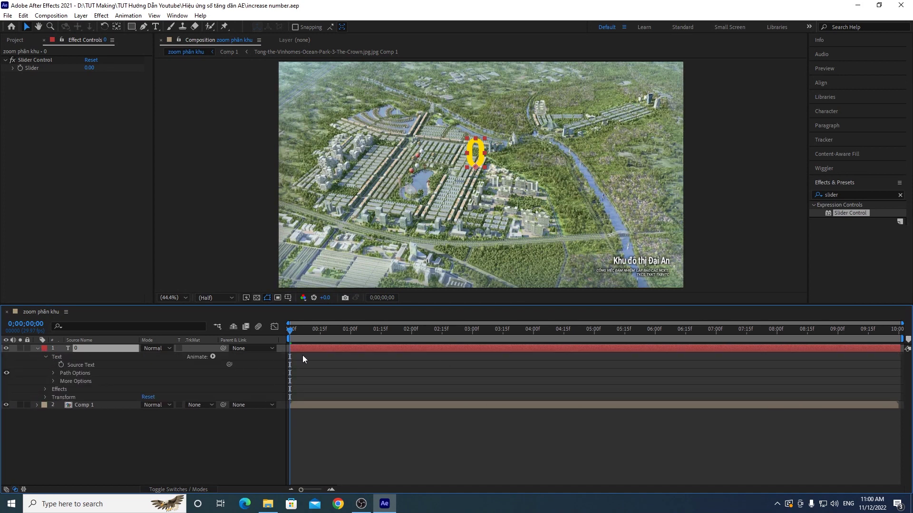
left_click(81, 365)
left_click(45, 390)
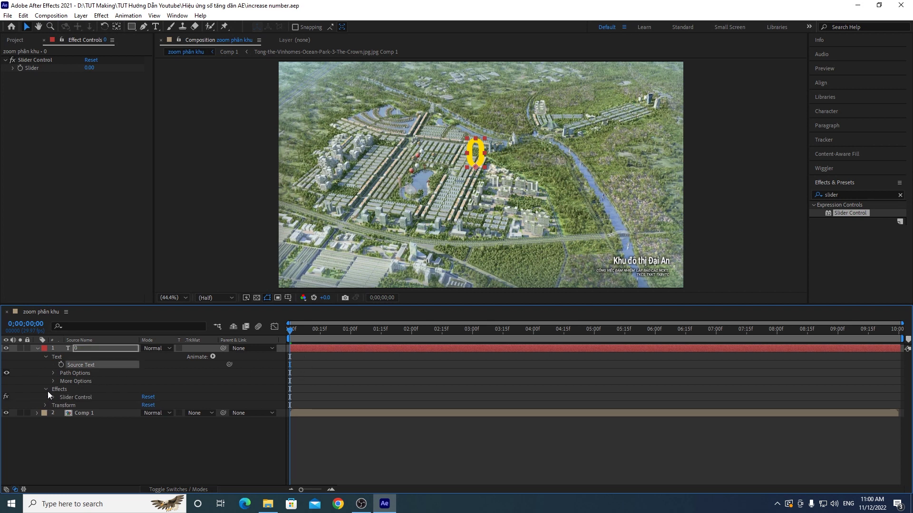
left_click(53, 398)
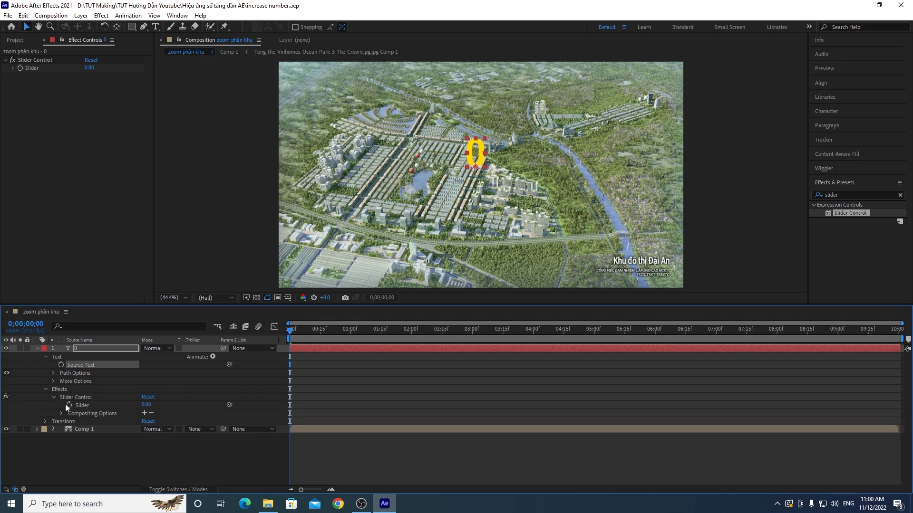
left_click(78, 406)
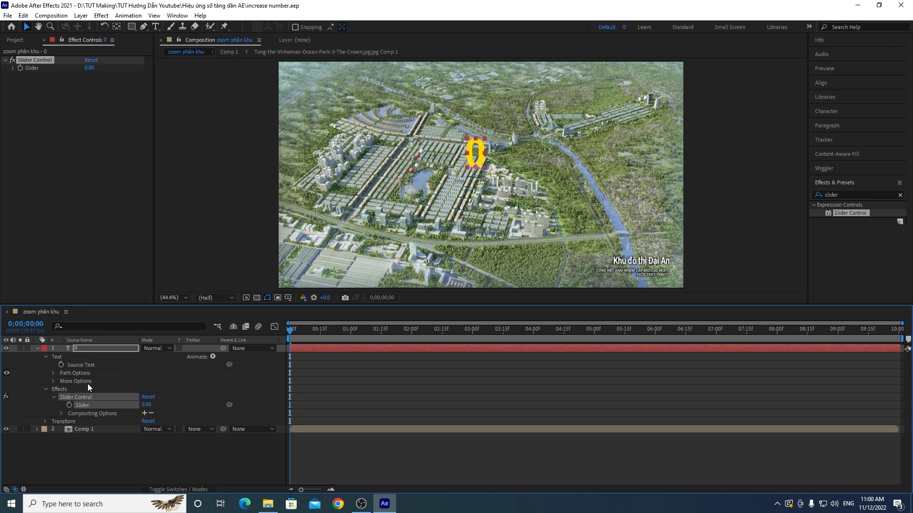
left_click(81, 366)
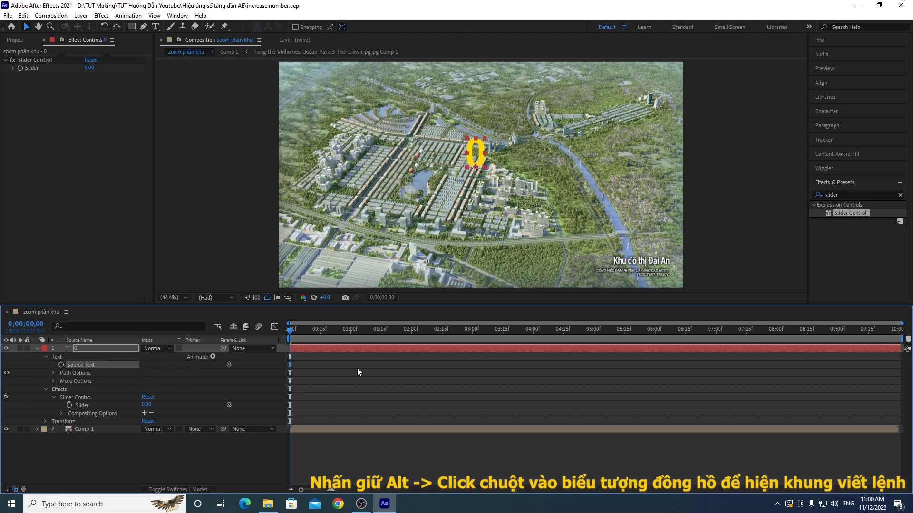
left_click(61, 366, "alt")
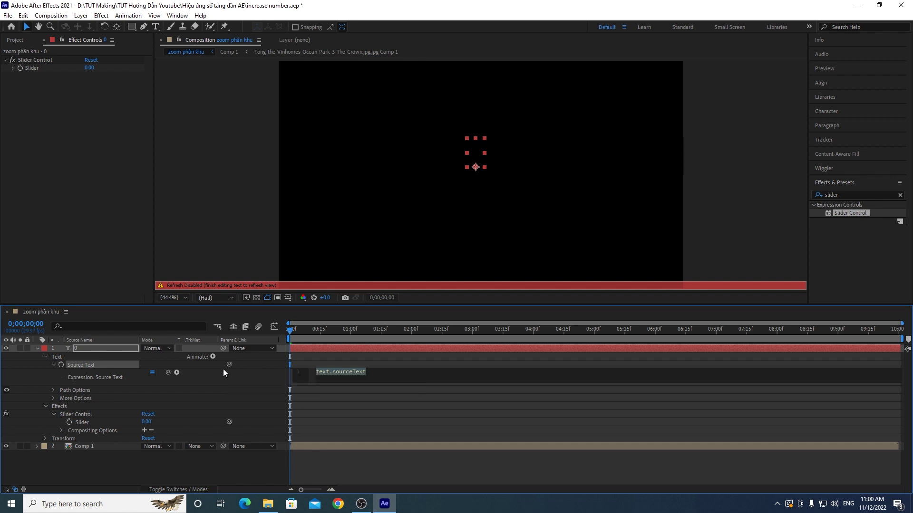
left_click_drag(229, 364, 83, 424)
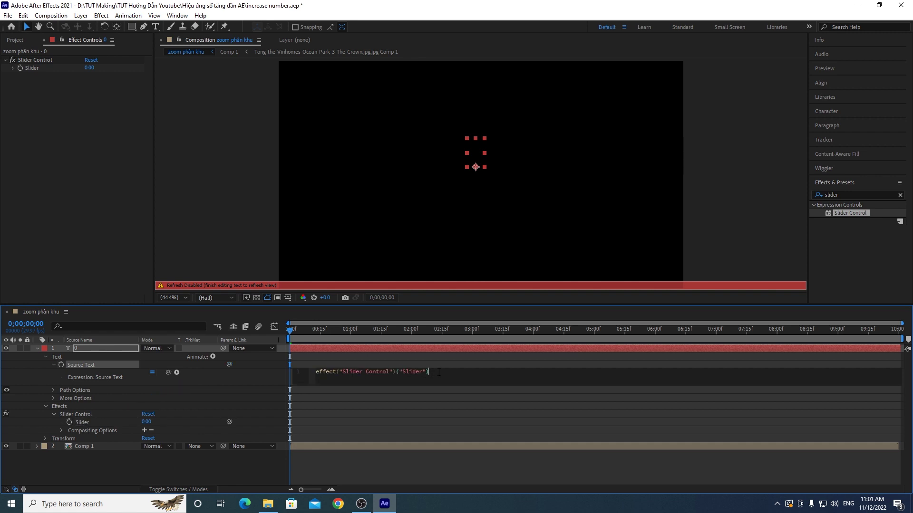
left_click(413, 463)
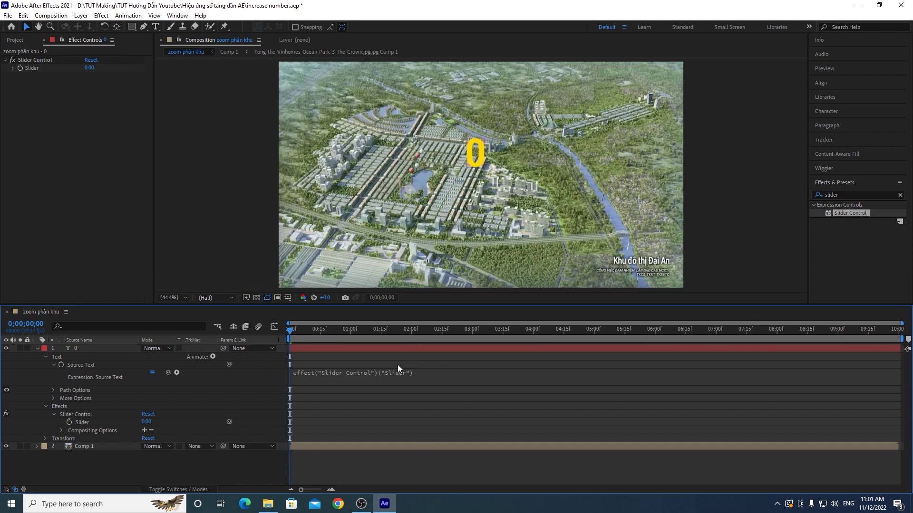
Preview the composition briefly and test the link by raising the Slider value to 290.
key("space")
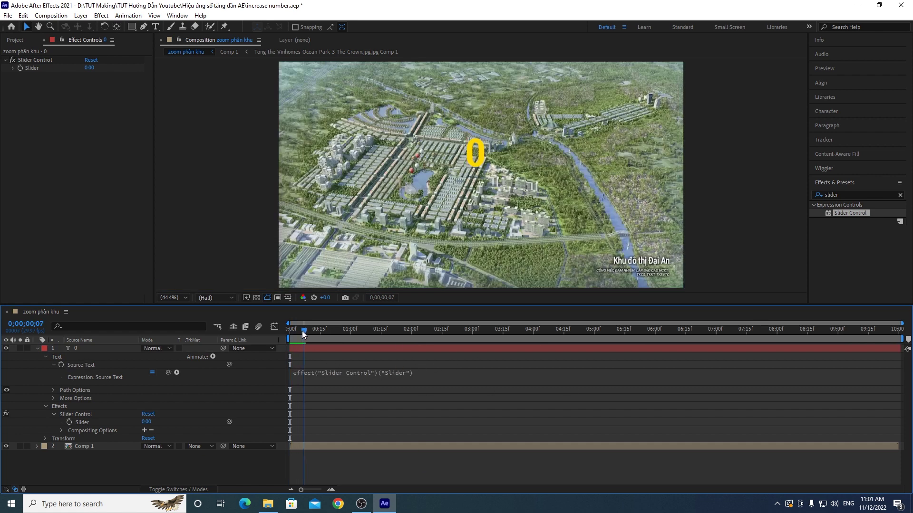
key("space")
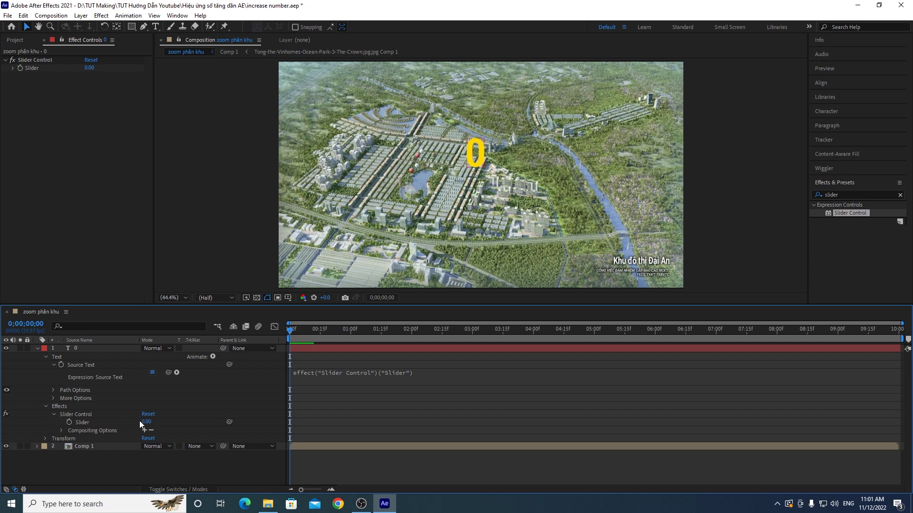
left_click_drag(146, 423, 257, 431)
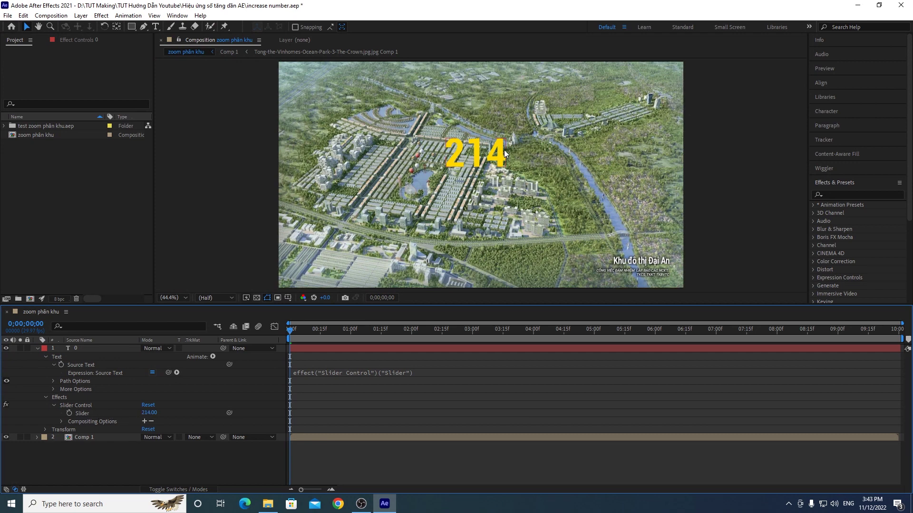
left_click_drag(145, 412, 181, 412)
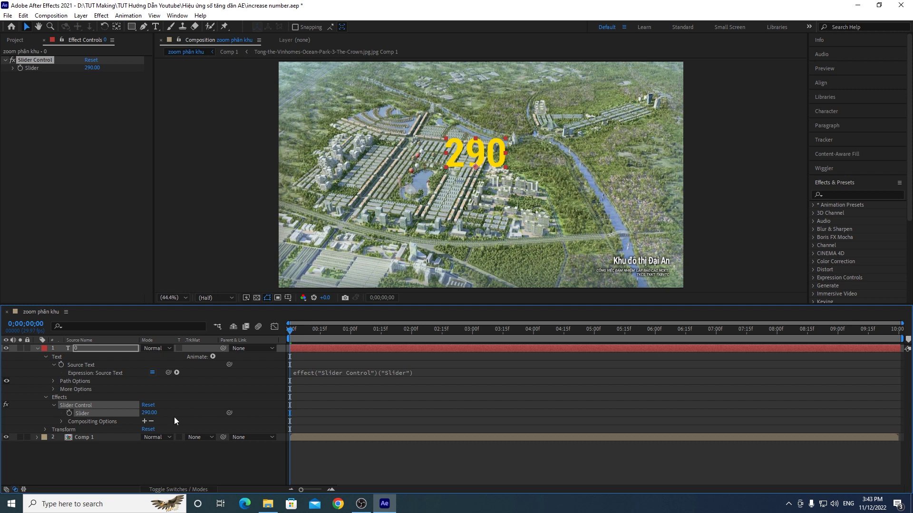
Set the Slider value to 290.54 and raise it to 525.54 to test a number with decimals.
left_click(154, 412)
type("290.54")
key("Return")
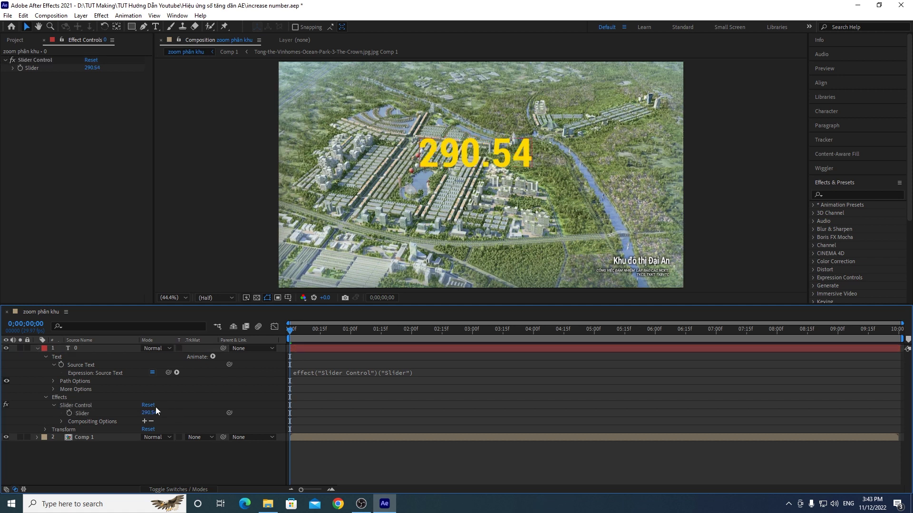
left_click_drag(148, 413, 259, 427)
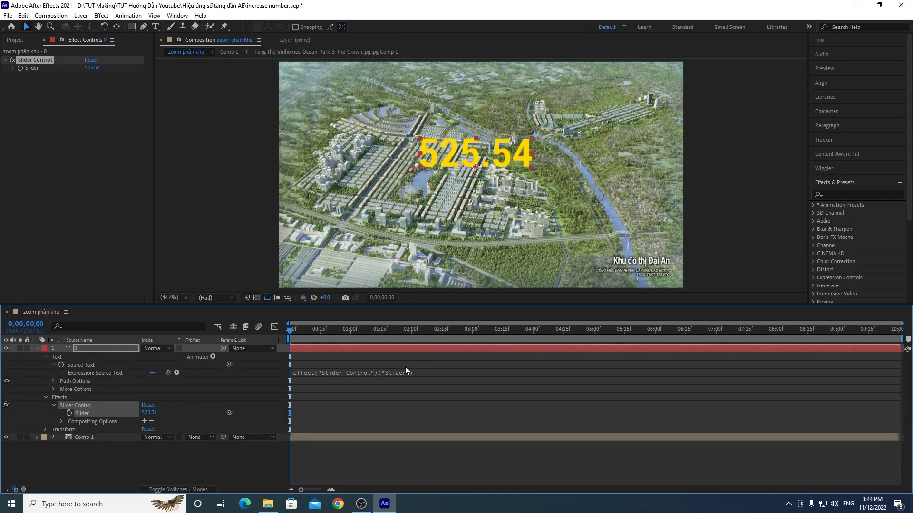
Append .value.toFixed(2) to the Source Text expression so the number shows two decimals.
left_click(417, 375)
left_click(461, 374)
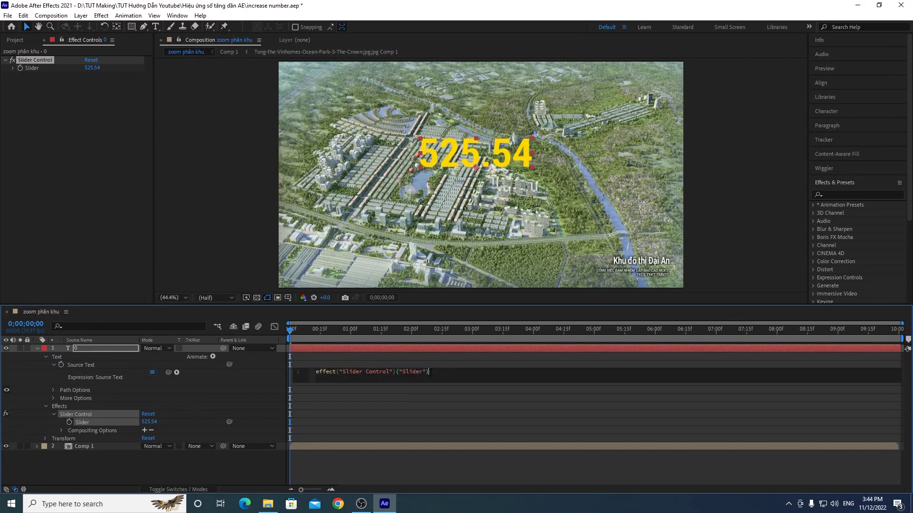
type(".val")
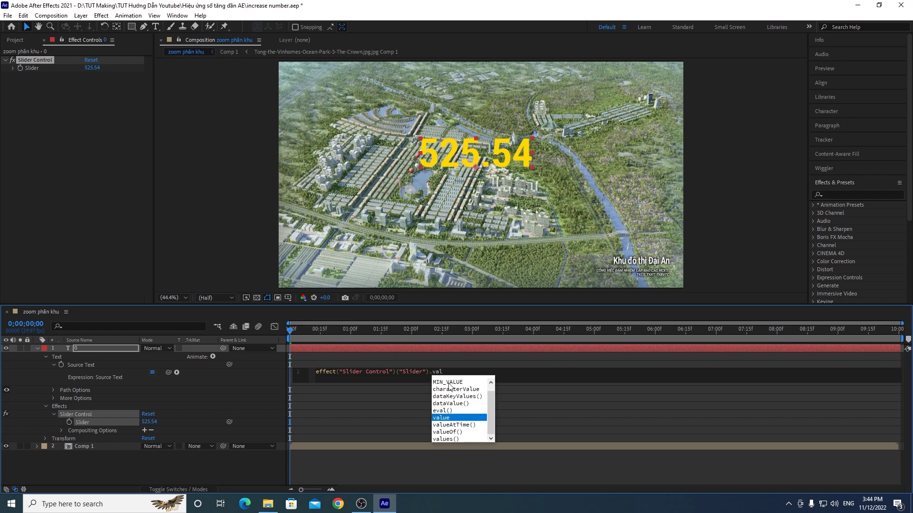
left_click(444, 419)
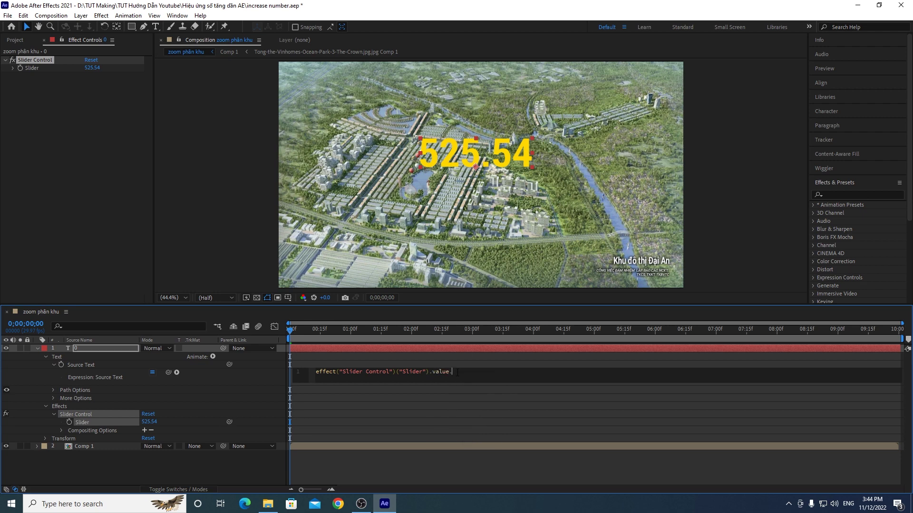
type(".to")
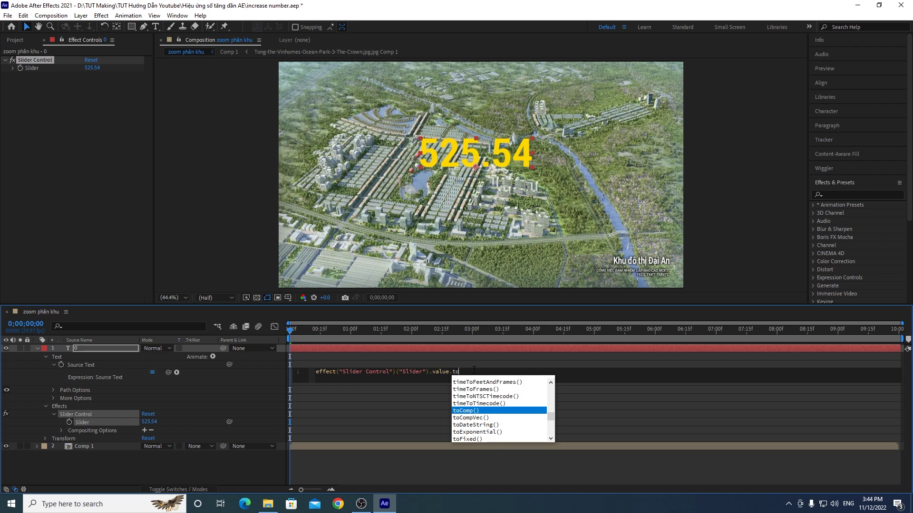
left_click(464, 440)
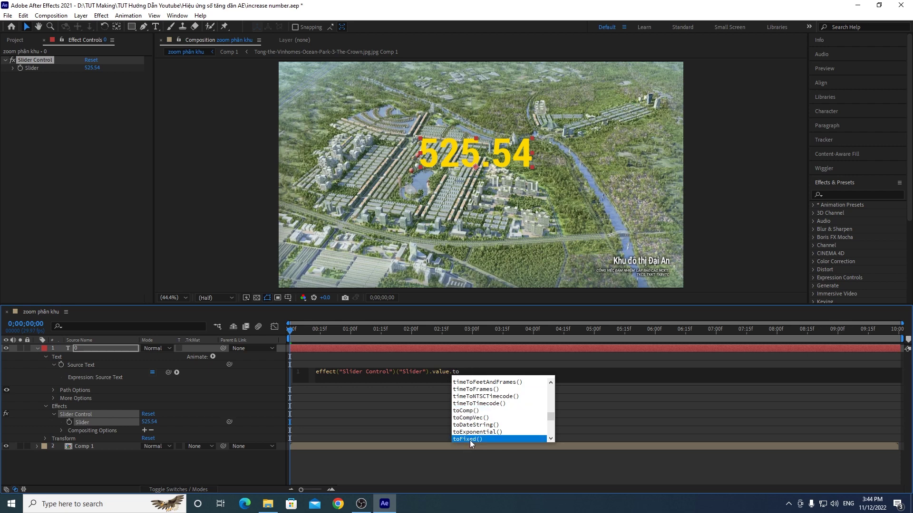
double_click(468, 440)
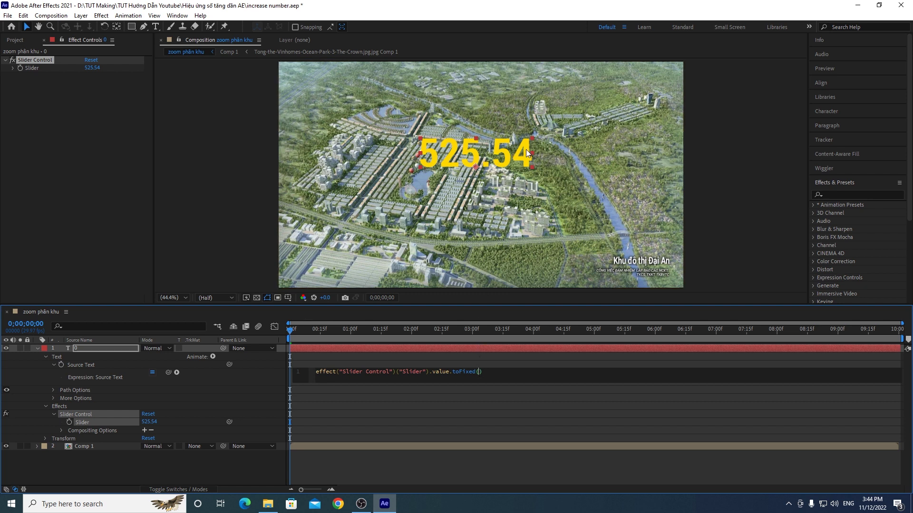
type("2")
left_click(504, 366)
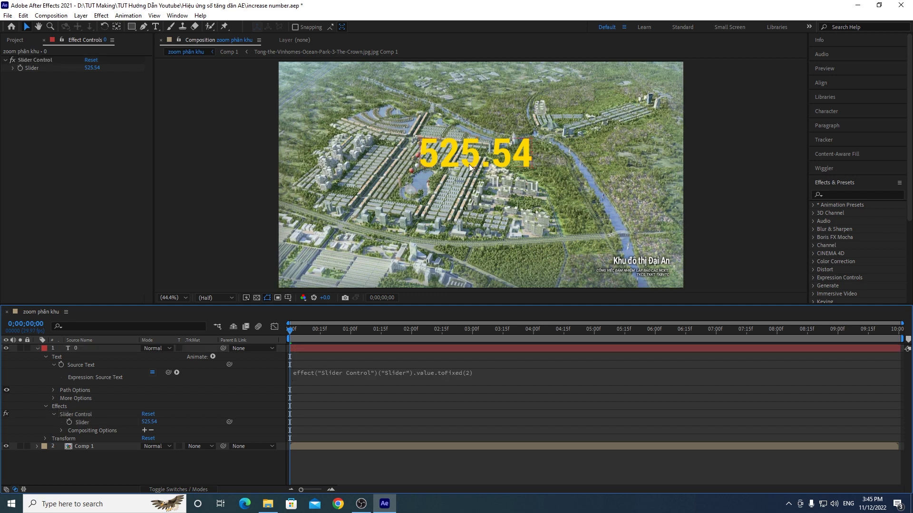
Raise the Slider value to 553.54 to test the two-decimal expression and briefly preview the composition.
mouse_move(148, 422)
left_mouse_down()
mouse_move(163, 420)
mouse_move(151, 422)
left_mouse_up()
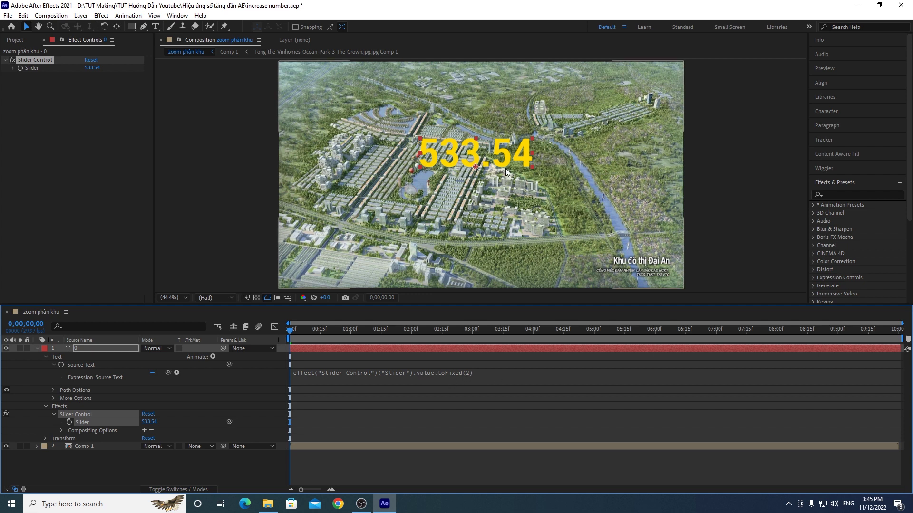
key("space")
key("space")
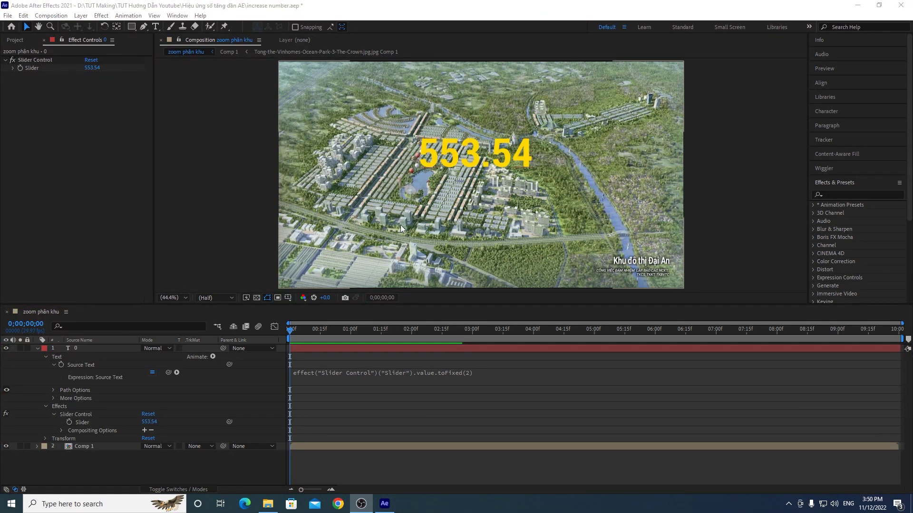
Start animating the Slider at 0;00;02;13 with a keyframe value of 0.
left_click_drag(289, 331, 436, 335)
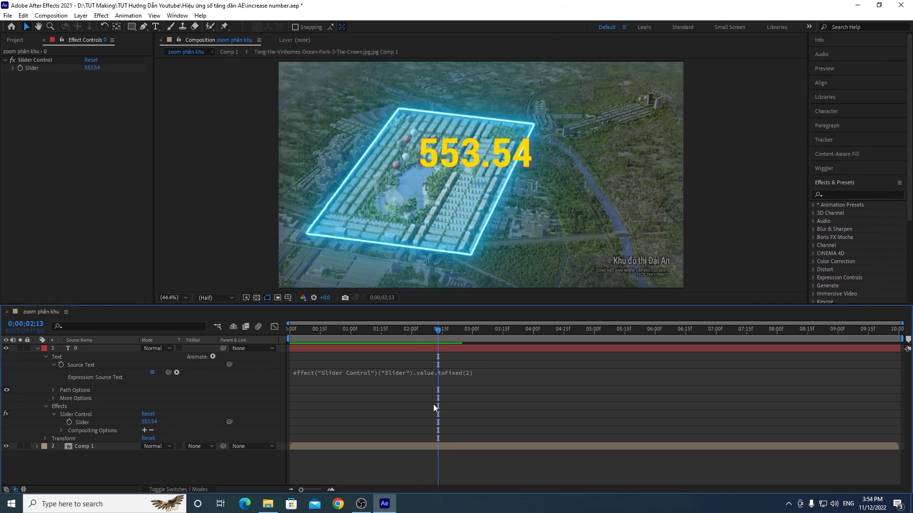
left_click(68, 422)
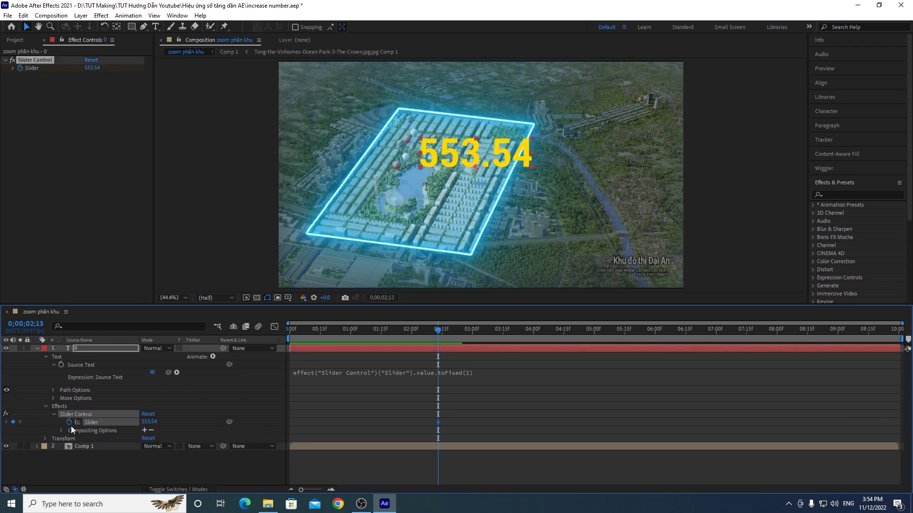
left_click(150, 422)
type("0")
left_click(419, 178)
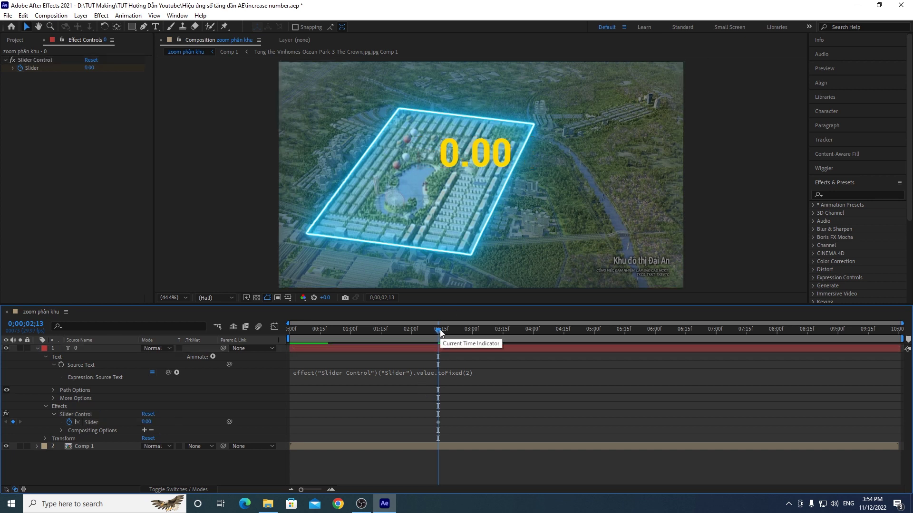
Add an ending Slider keyframe with a value of 225.47 at 0;00;02;26.
left_click_drag(438, 332, 466, 335)
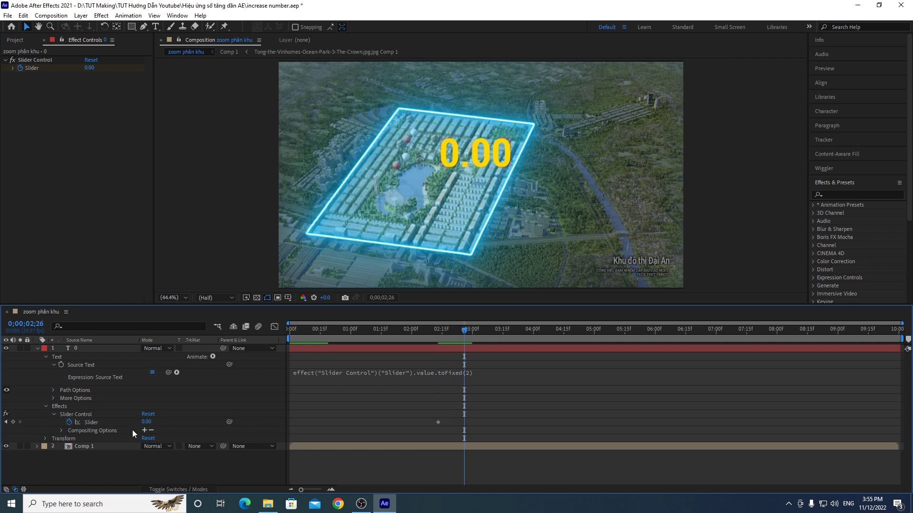
left_click(145, 422)
type("225.47")
key("Return")
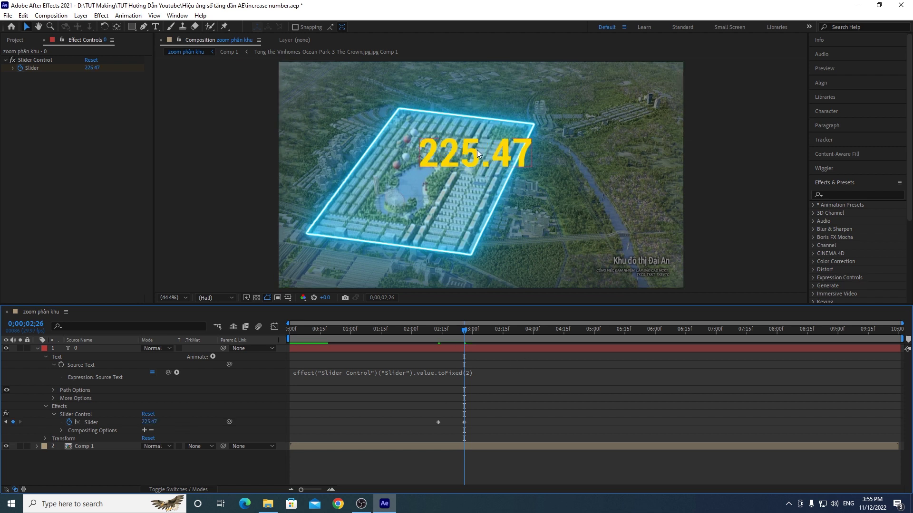
Preview the counting animation several times, starting just before the first Slider keyframe.
left_click_drag(466, 330, 430, 343)
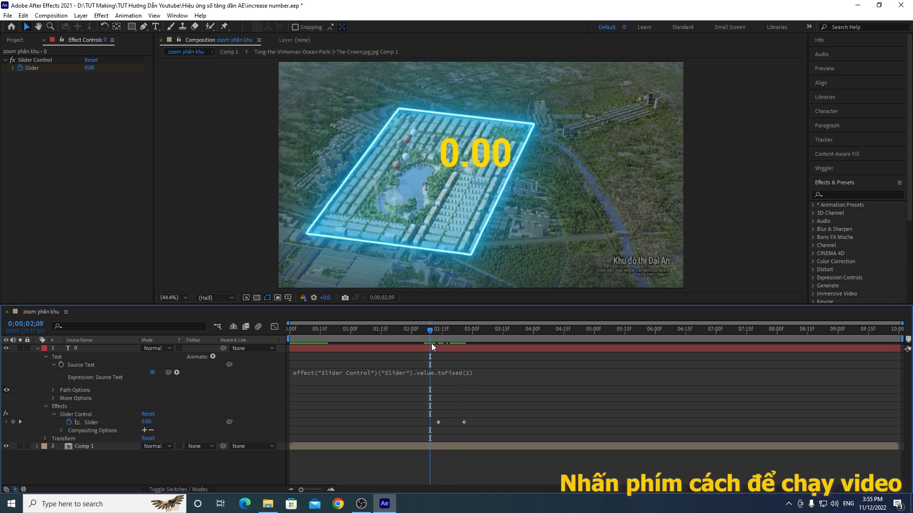
key("space")
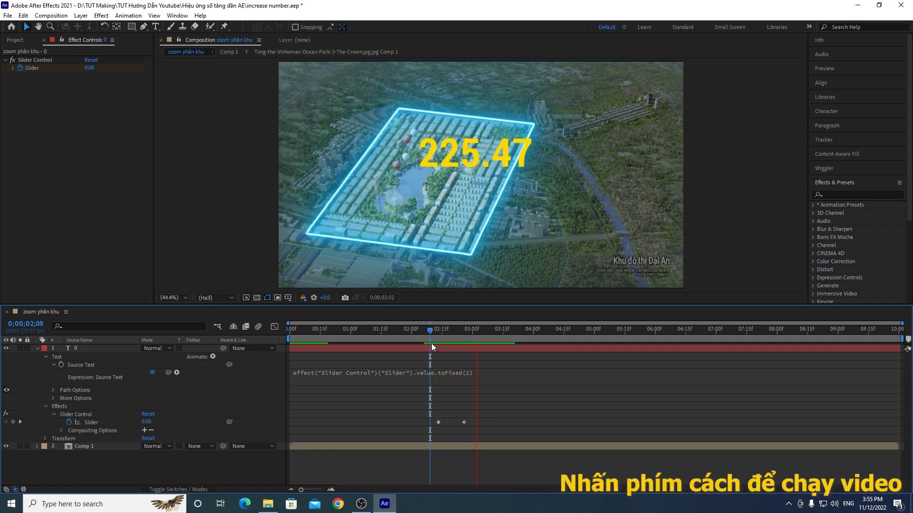
left_click(425, 331)
key("space")
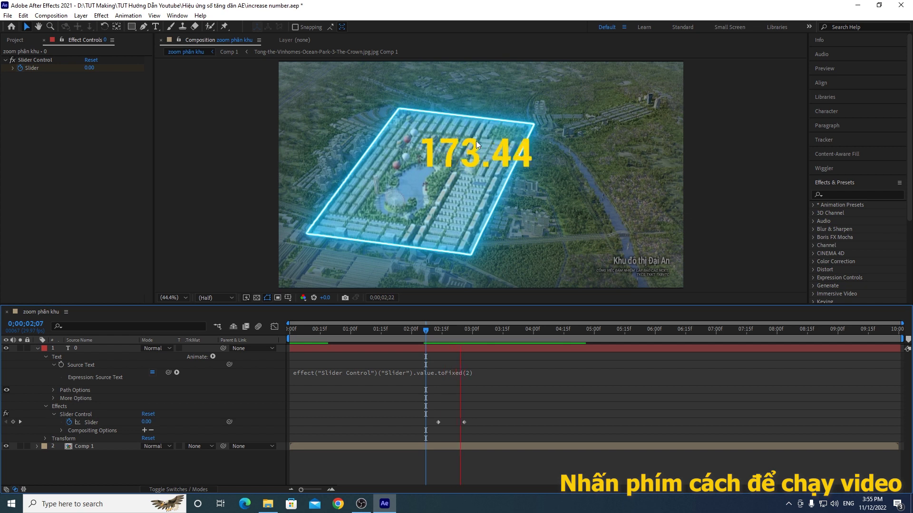
left_click(433, 330)
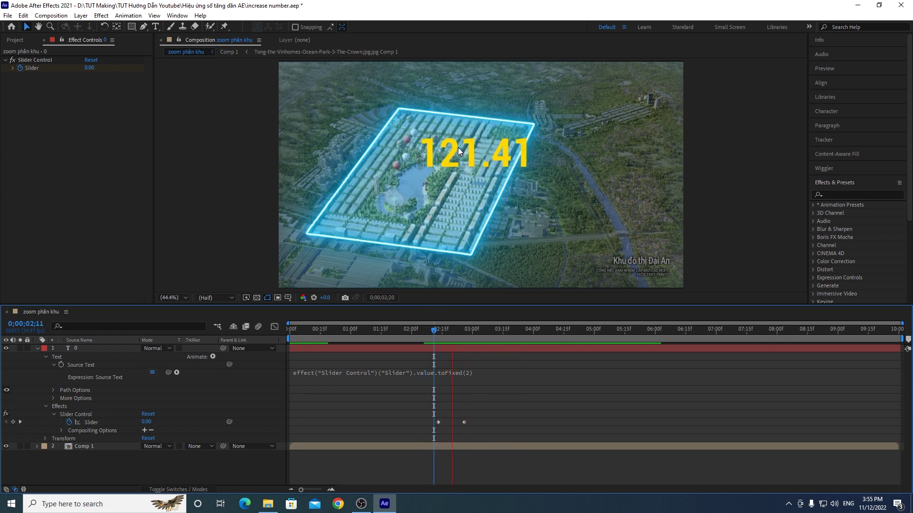
Try a slower count by moving the ending Slider keyframe to about 0;00;03;07, and preview it.
left_click_drag(437, 335, 470, 338)
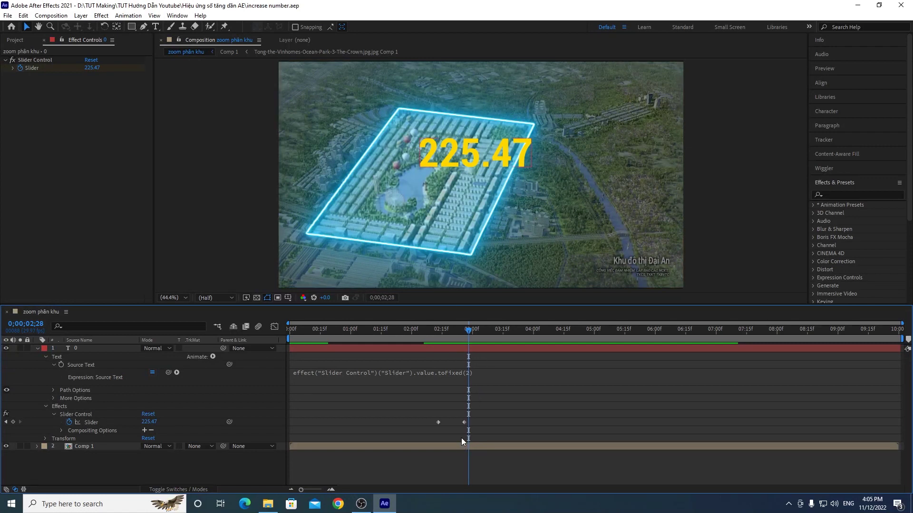
left_click_drag(464, 419, 486, 419)
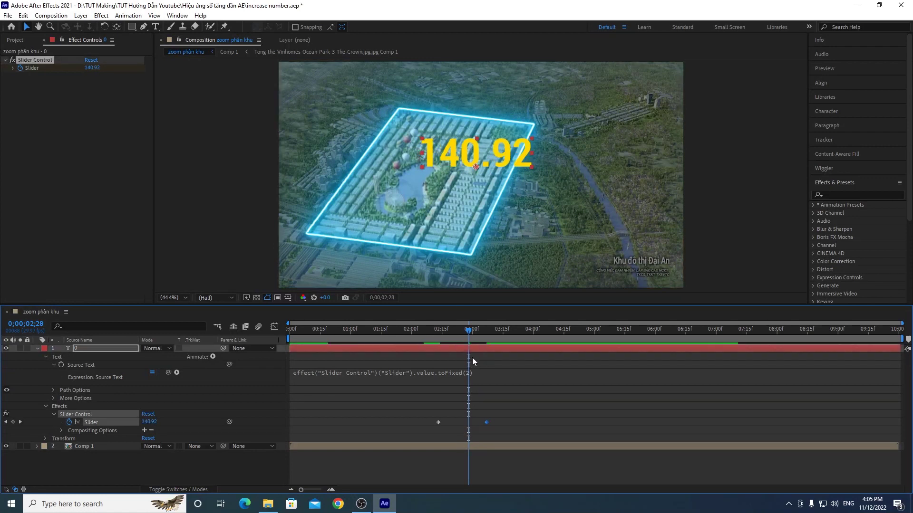
left_click(439, 343)
left_click(431, 342)
key("space")
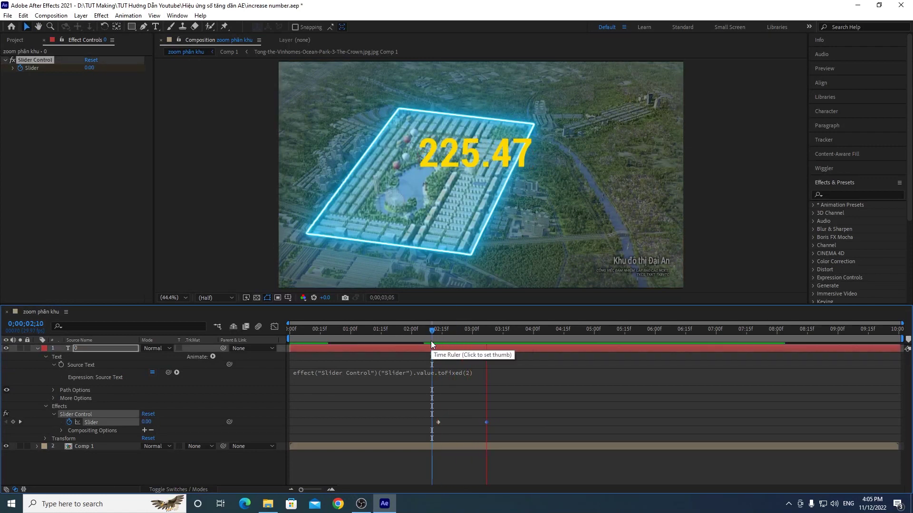
key("space")
Shorten the count by moving the ending Slider keyframe back to about 0;00;02;29, previewing the timing.
left_click_drag(485, 423, 466, 423)
left_click(424, 335)
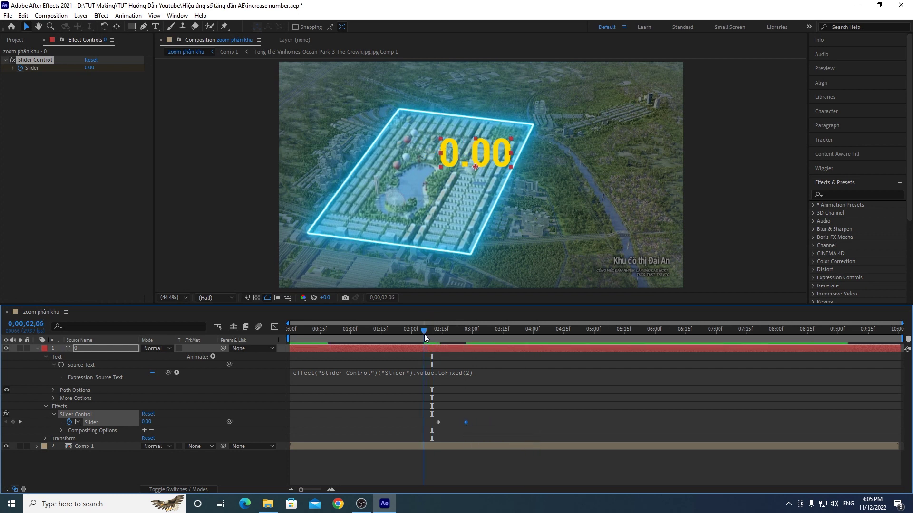
key("space")
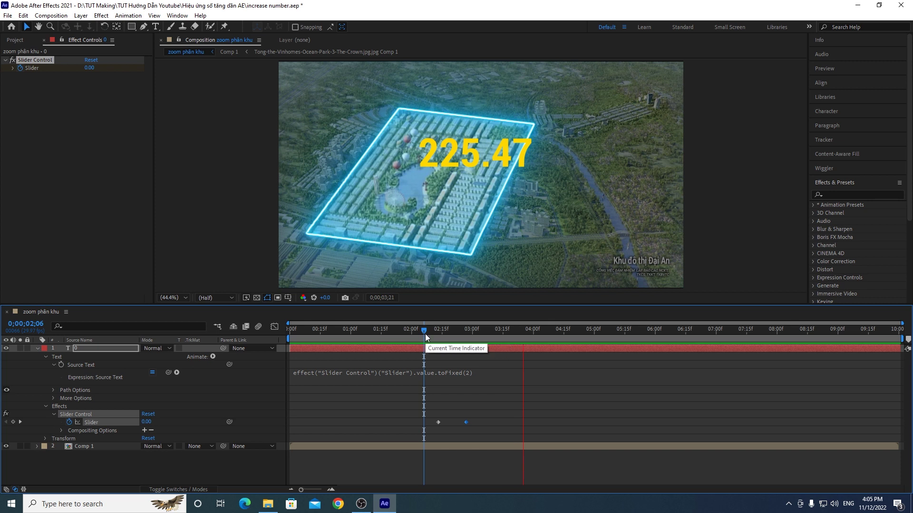
left_click(426, 334)
left_click_drag(467, 423, 470, 422)
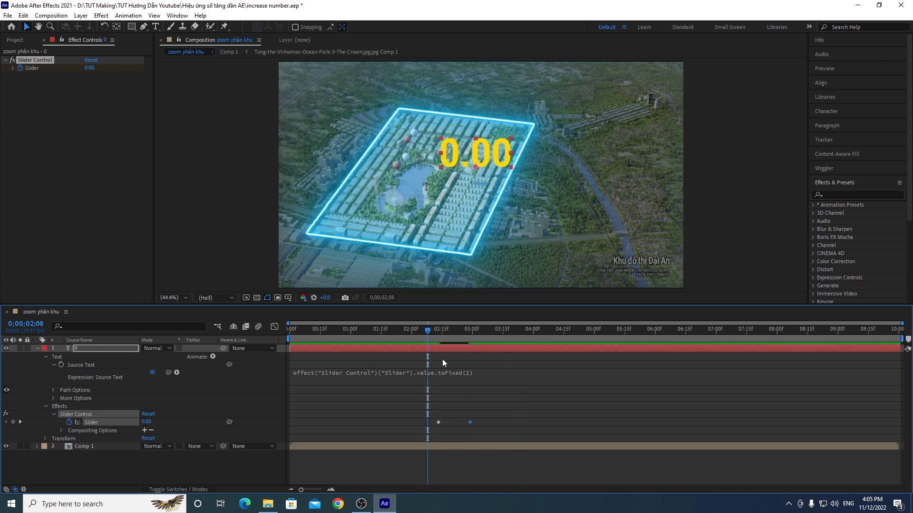
left_click(423, 332)
key("space")
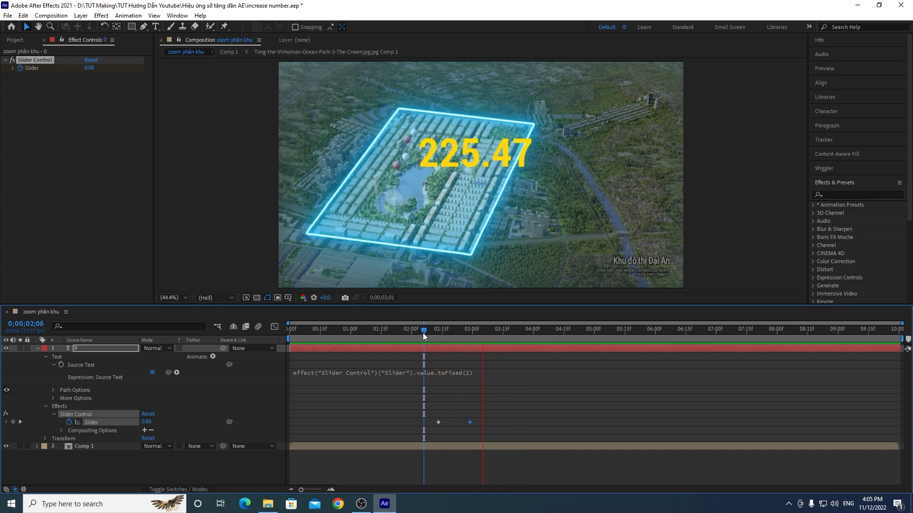
left_click_drag(423, 330, 474, 332)
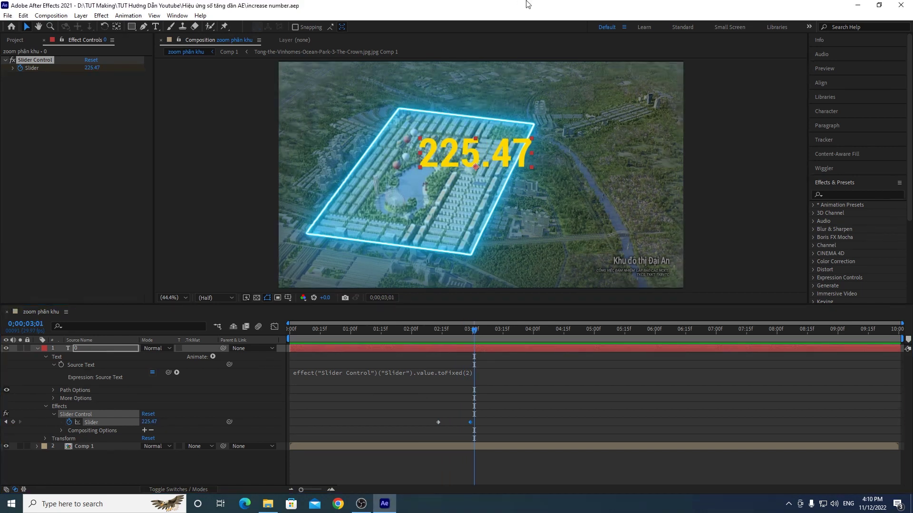
Append + "ha" to the end of the Source Text expression to add the unit after the number.
left_click(527, 3)
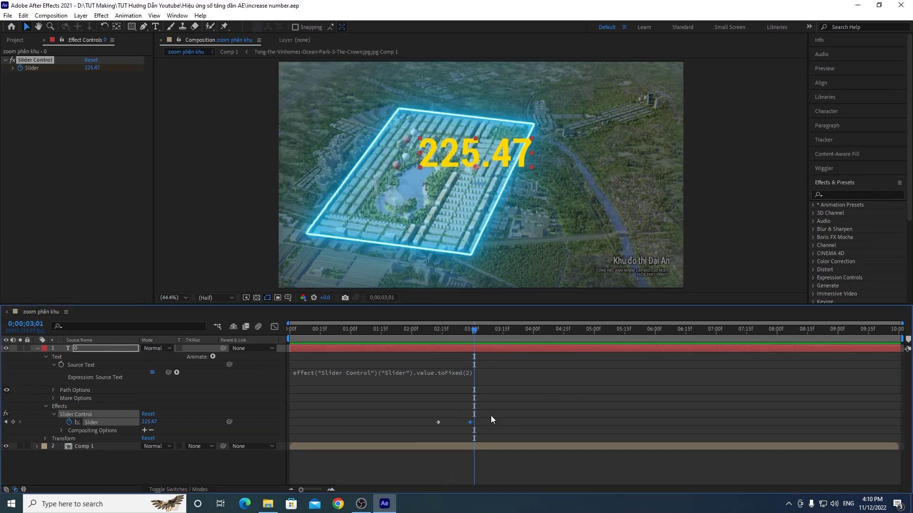
left_click(484, 374)
left_click(498, 373)
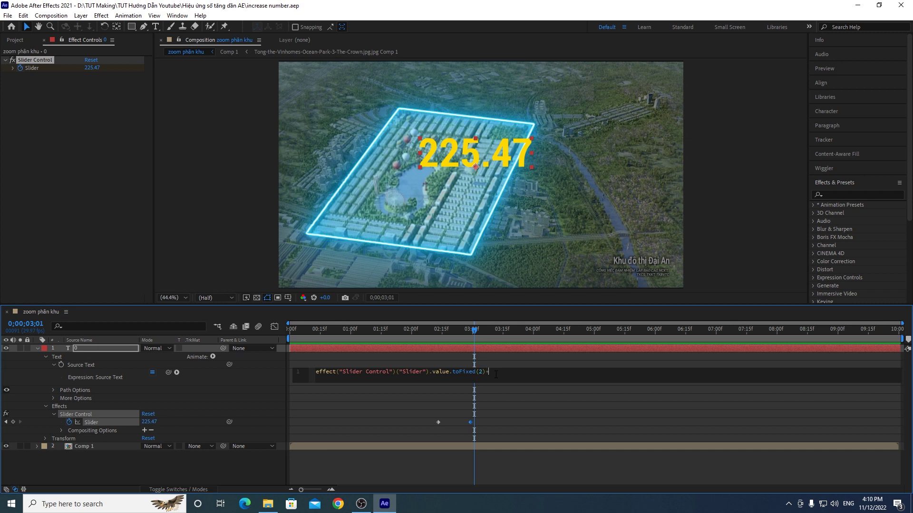
key("BackSpace")
left_click(498, 372)
type("ha")
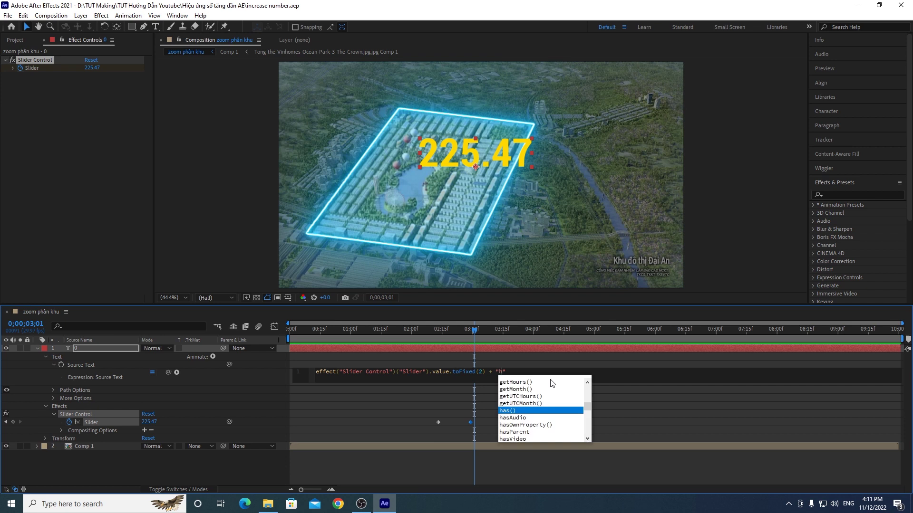
left_click(598, 364)
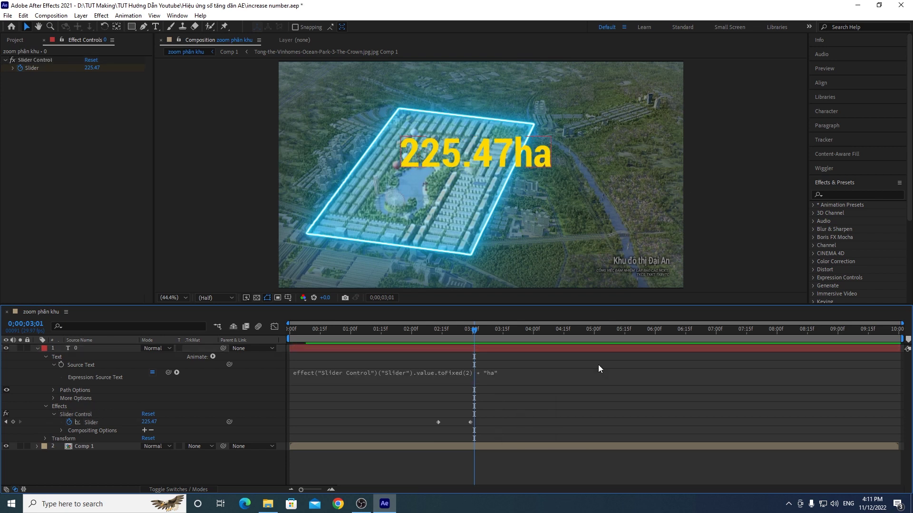
left_click(463, 347)
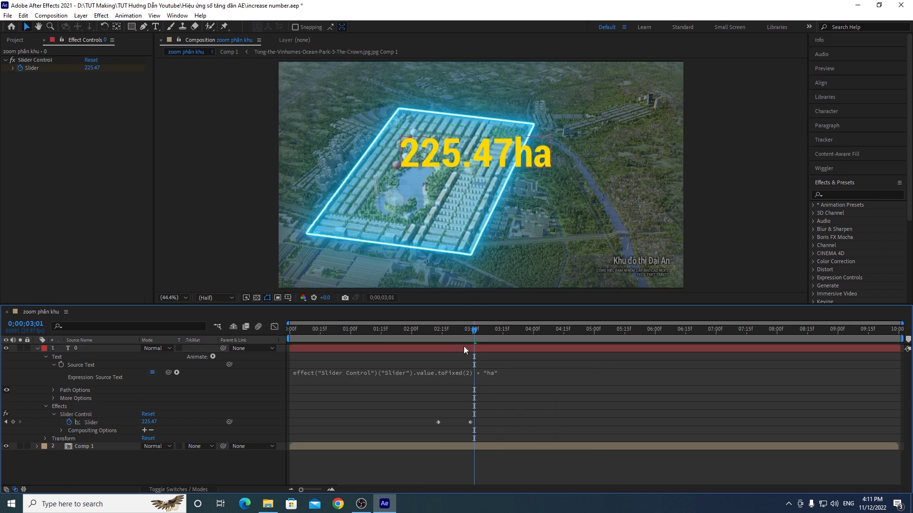
left_click(458, 161)
left_click(412, 153)
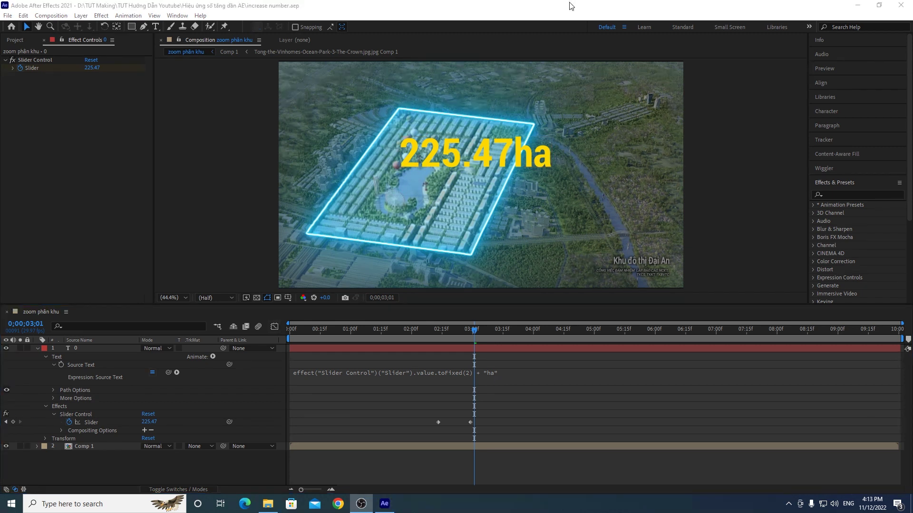
Insert "Tổng diện tích:" + at the start of the Source Text expression to add the label before the number.
left_click(293, 374)
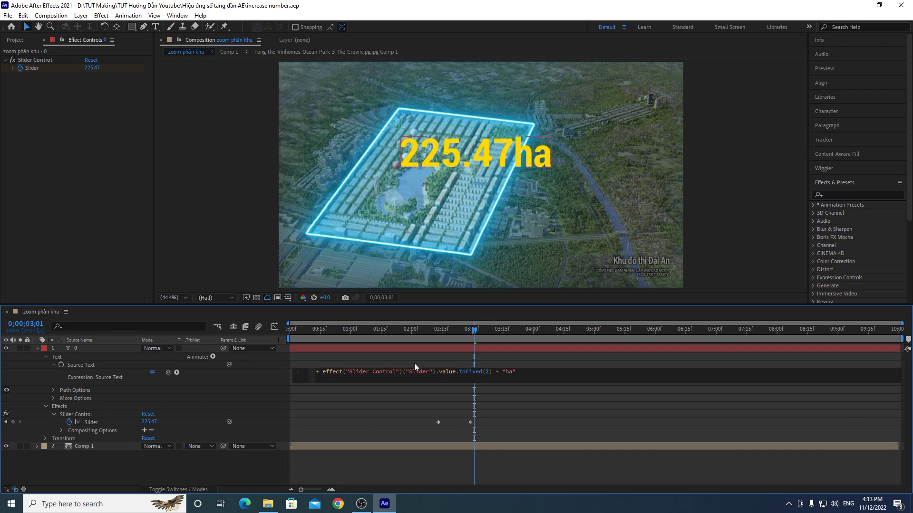
type("\"\" ")
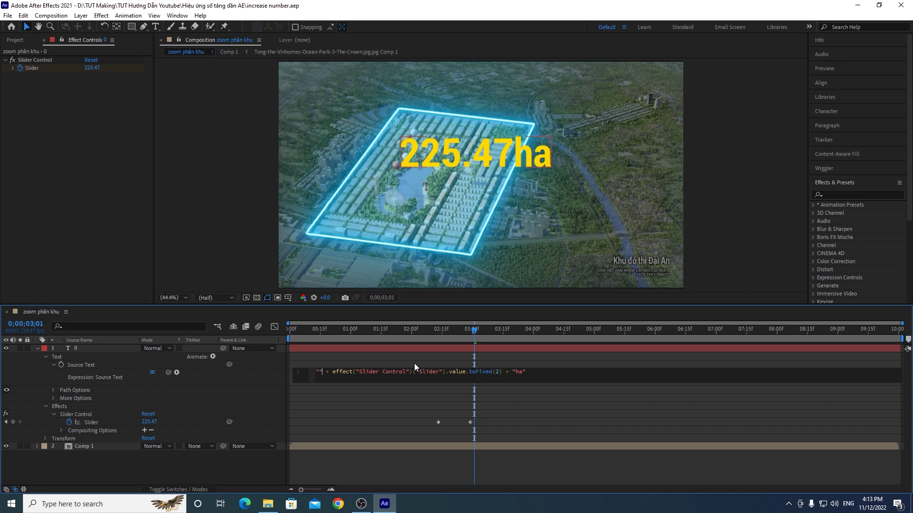
type("Tống diện ")
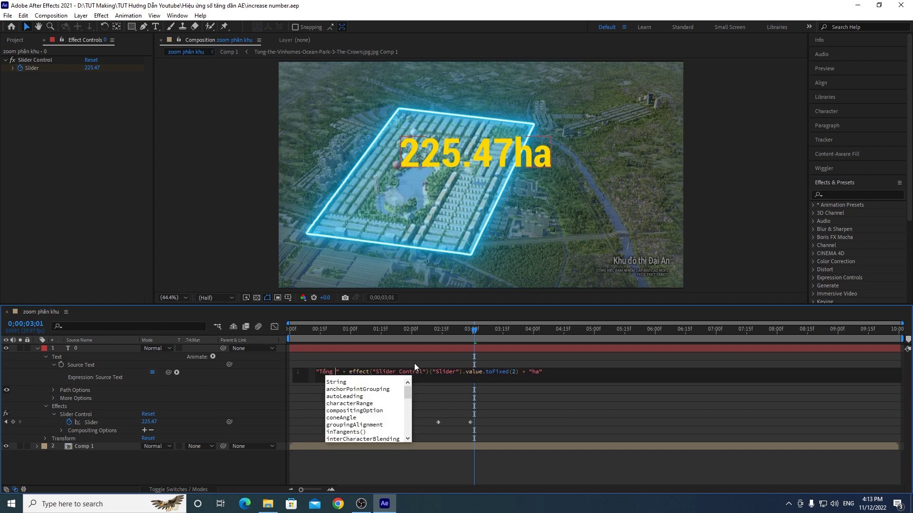
type("tích")
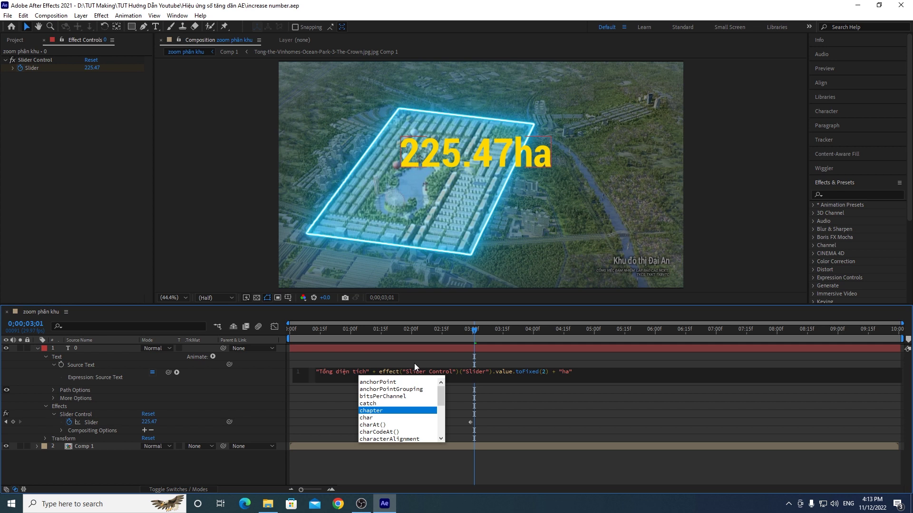
type(":")
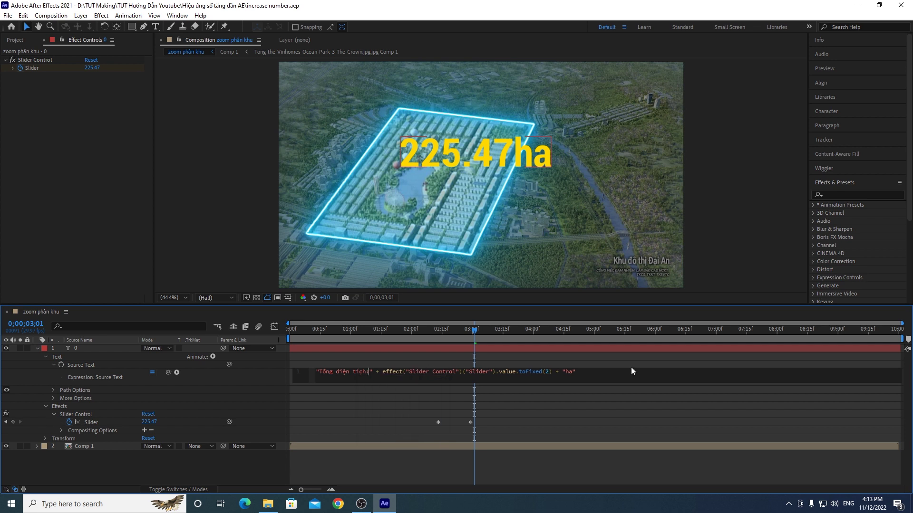
left_click(610, 365)
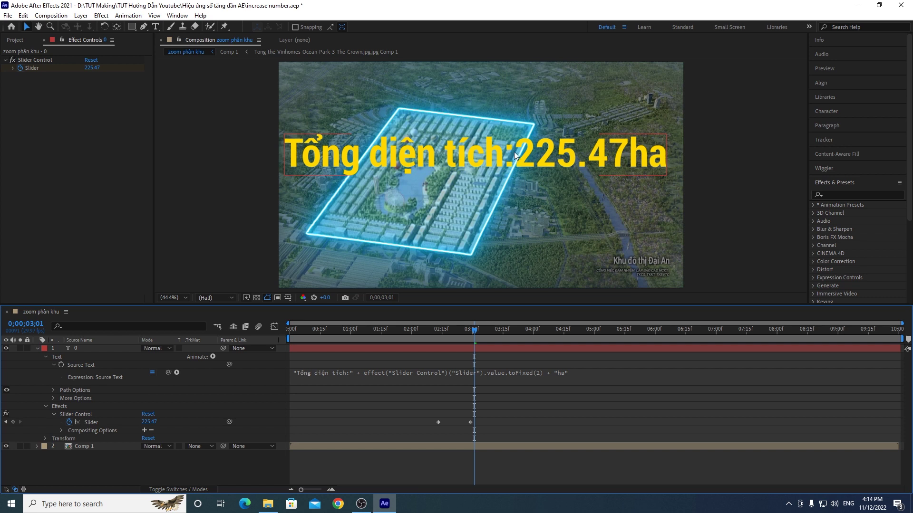
Add + " " after the "Tổng diện tích:" string in the Source Text expression to put a space before the number.
left_click(356, 373)
left_click(375, 373)
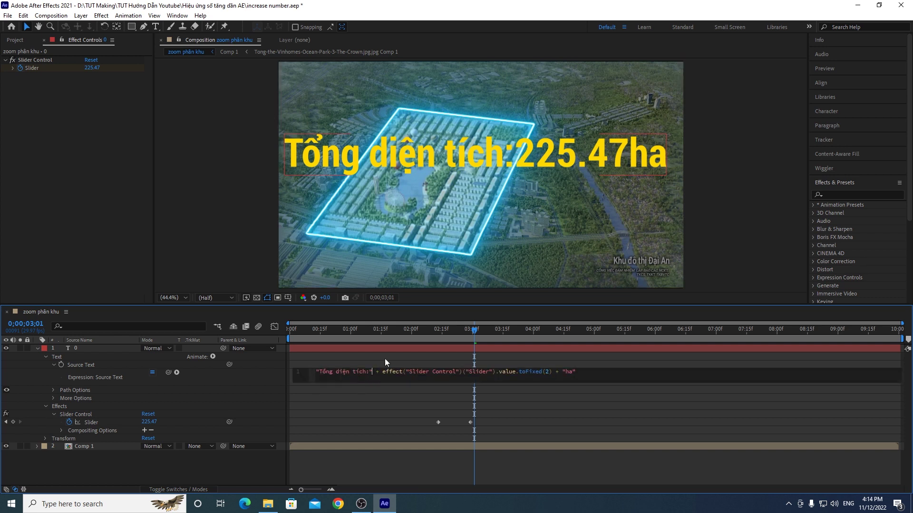
type("+ \"\"")
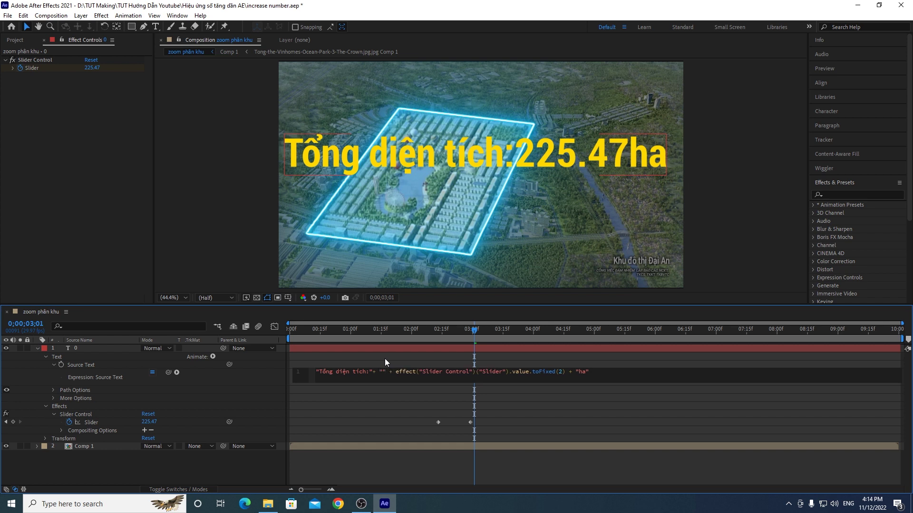
key("Left")
left_click(619, 363)
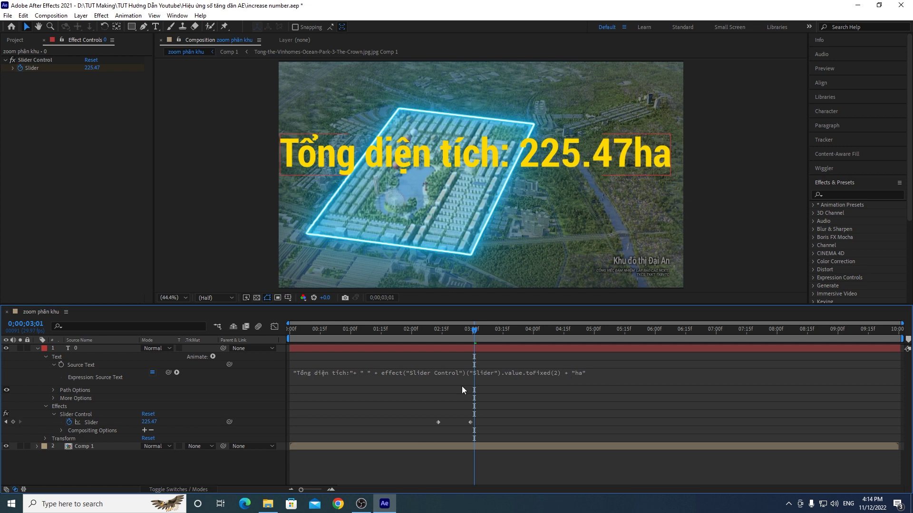
left_click(323, 373)
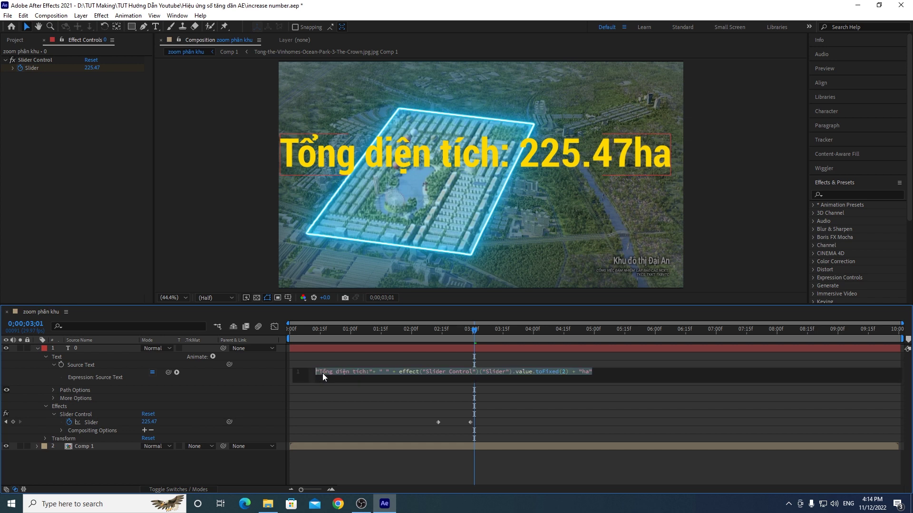
left_click(614, 365)
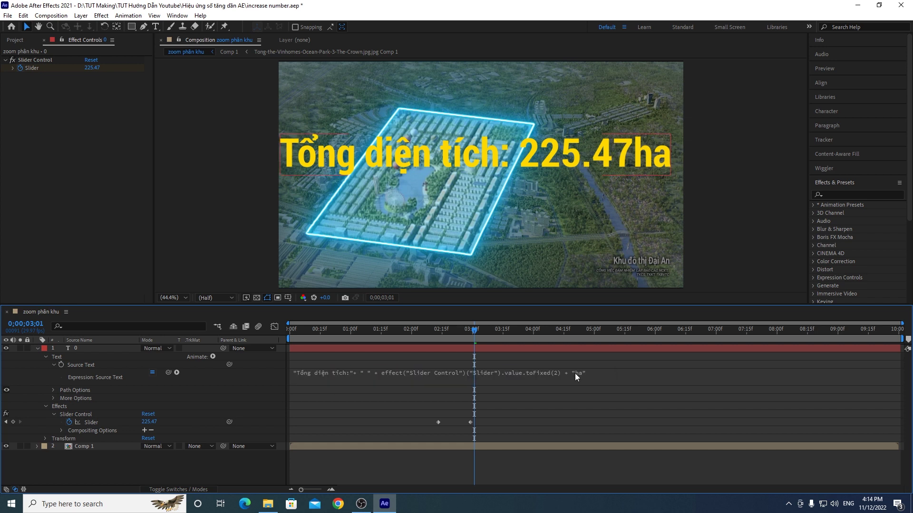
Preview the labelled counting animation from just before the first Slider keyframe, and save the project.
left_click(270, 396)
left_click_drag(469, 332, 435, 335)
key("space")
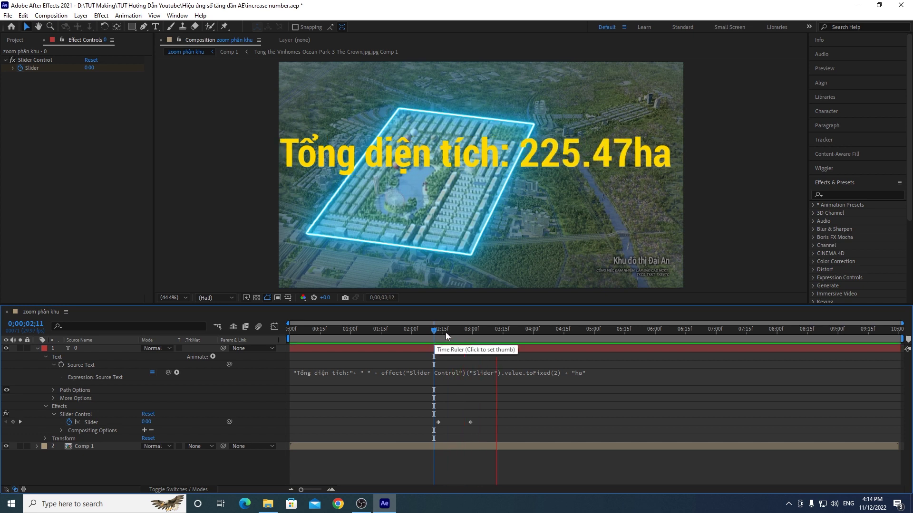
left_click(425, 333)
key("space")
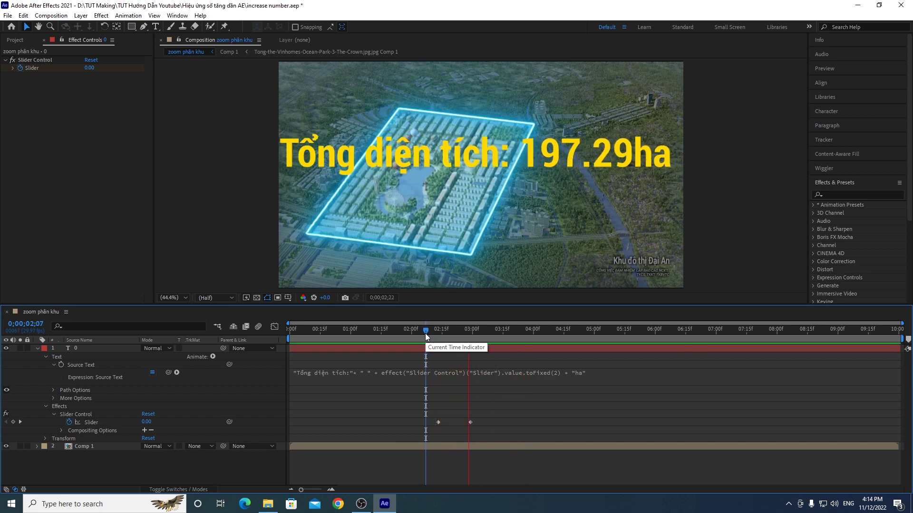
left_click_drag(422, 332, 474, 332)
key("space")
key("ctrl+s")
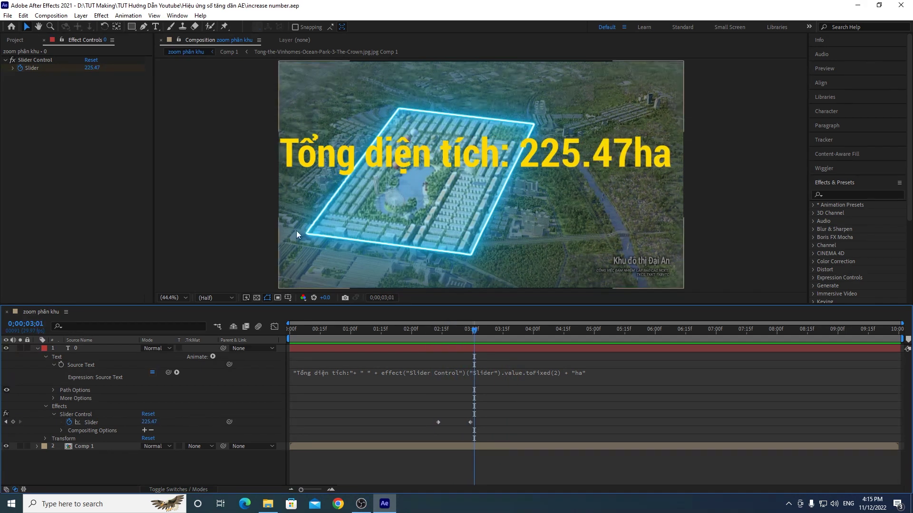
Scale the text layer down to 34% and place it over the forest to the right of the glowing outline.
left_click(96, 349)
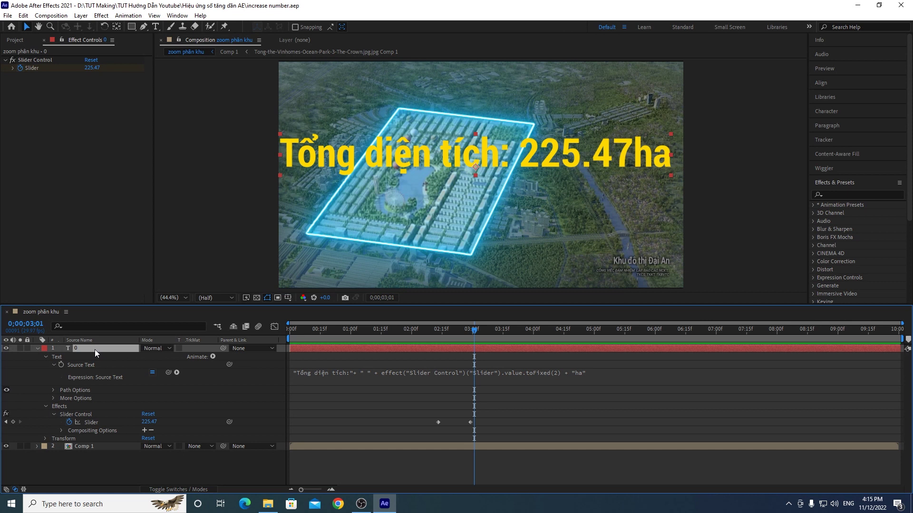
key("s")
left_click_drag(157, 357, 134, 358)
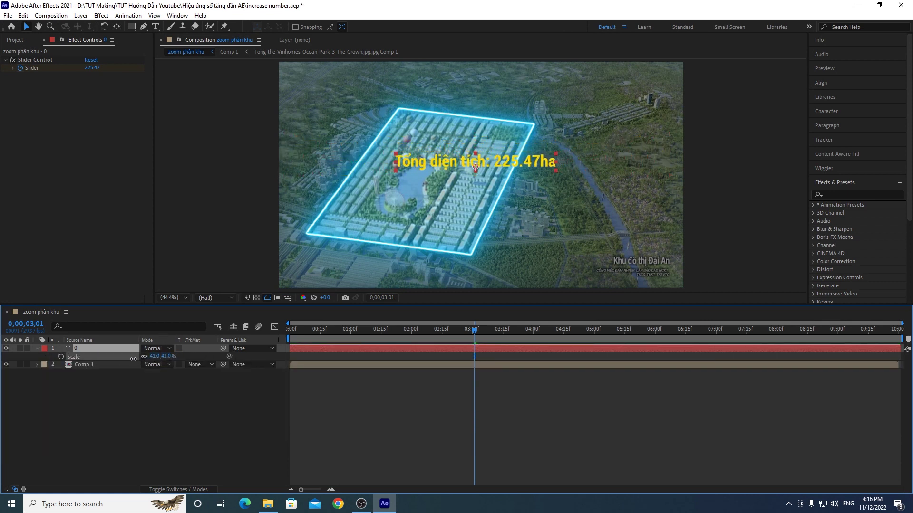
left_click_drag(507, 164, 628, 180)
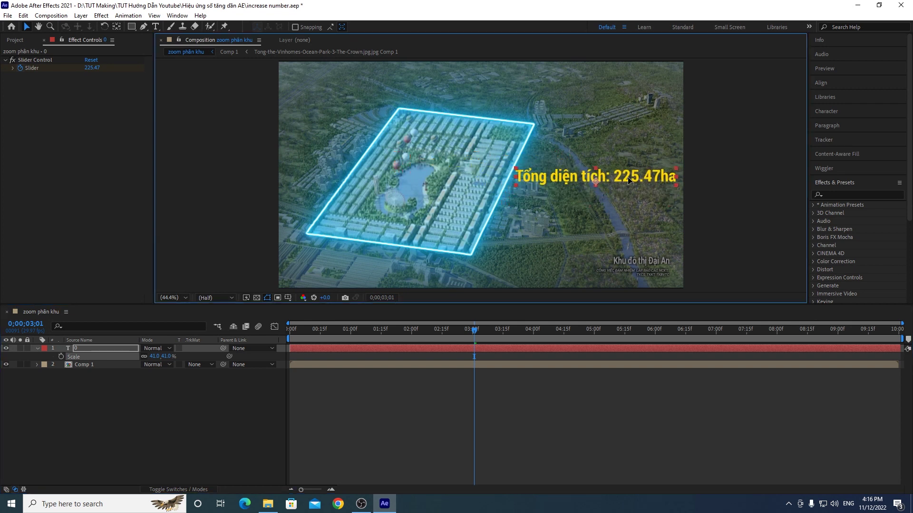
left_click_drag(154, 357, 148, 356)
left_click(622, 178)
left_click_drag(621, 179, 627, 177)
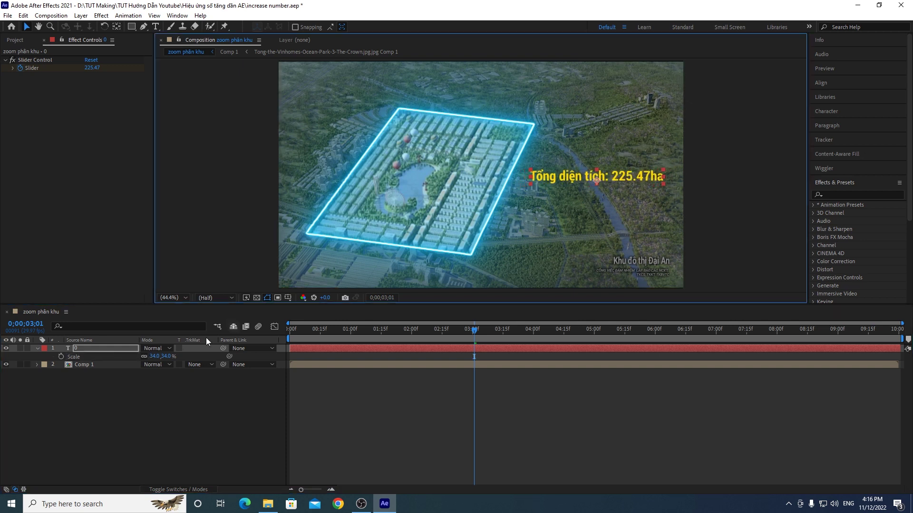
Set the text layer's Scale to 38% and move the text slightly lower in the frame.
left_click(152, 357)
type("38")
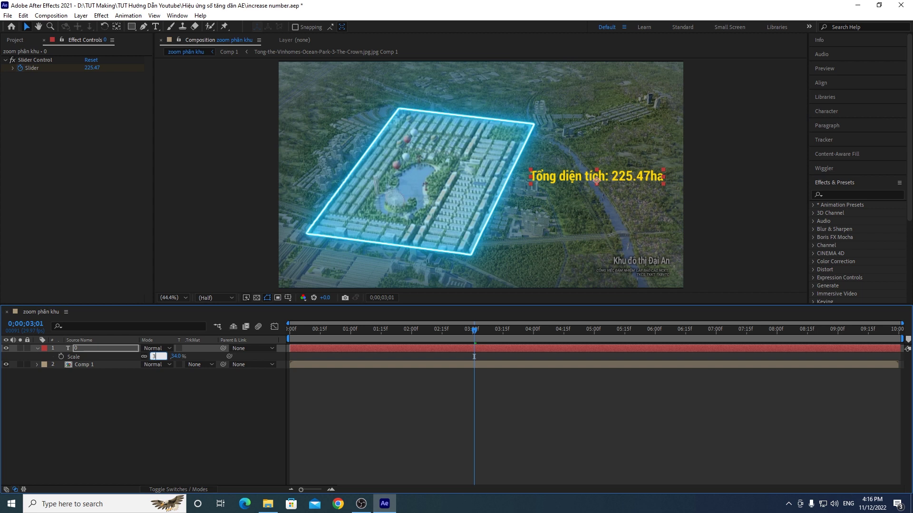
left_click_drag(599, 178, 599, 191)
key("F2")
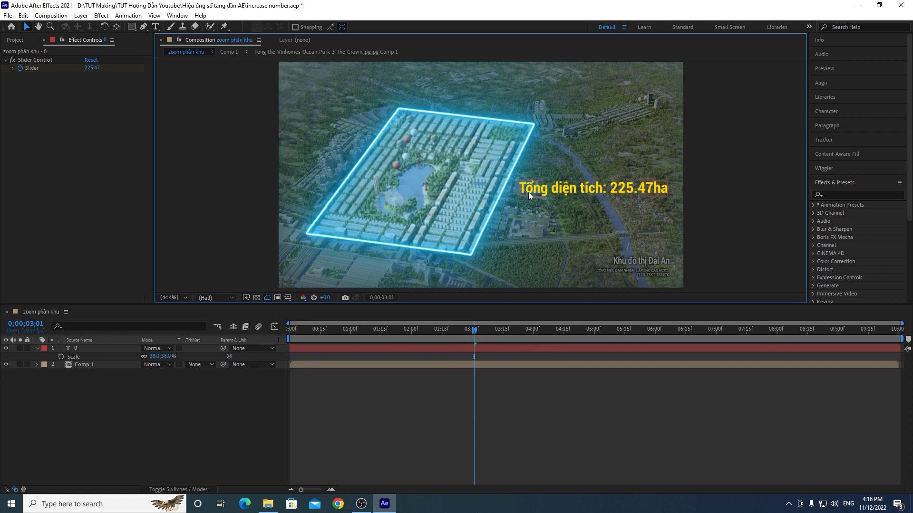
Add an Opacity keyframe of 0% on the text layer at 0;00;02;11.
left_click(79, 348)
key("t")
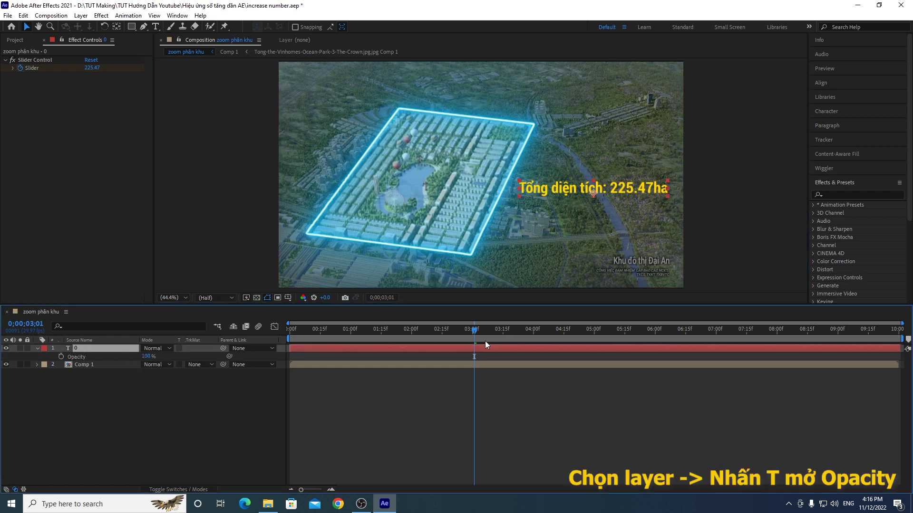
left_click_drag(475, 329, 432, 338)
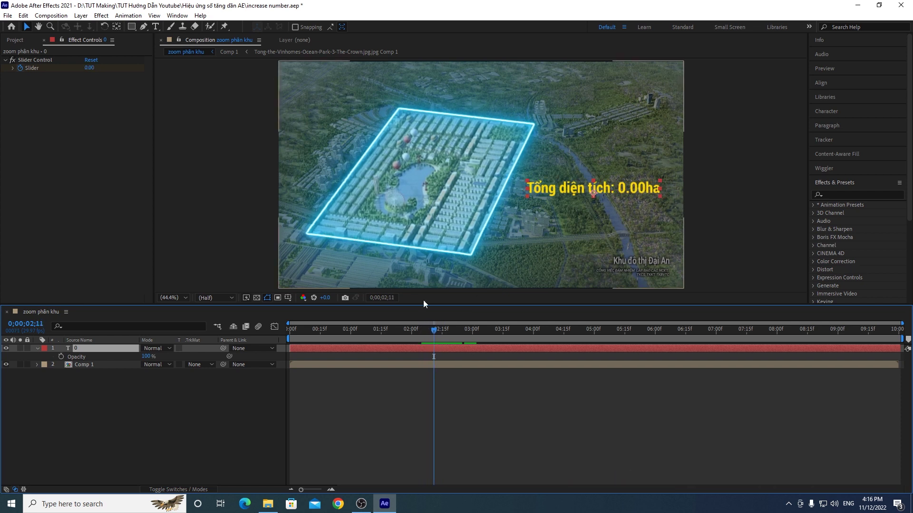
left_click(61, 356)
left_click_drag(148, 358, 114, 357)
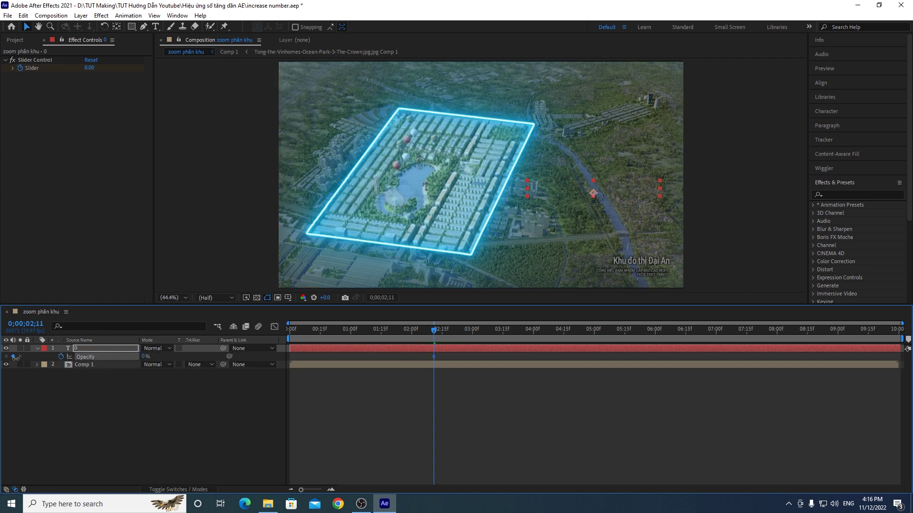
Set the text layer's Opacity to 100% at 0;00;02;15 to complete the fade-in.
left_click_drag(436, 333, 445, 329)
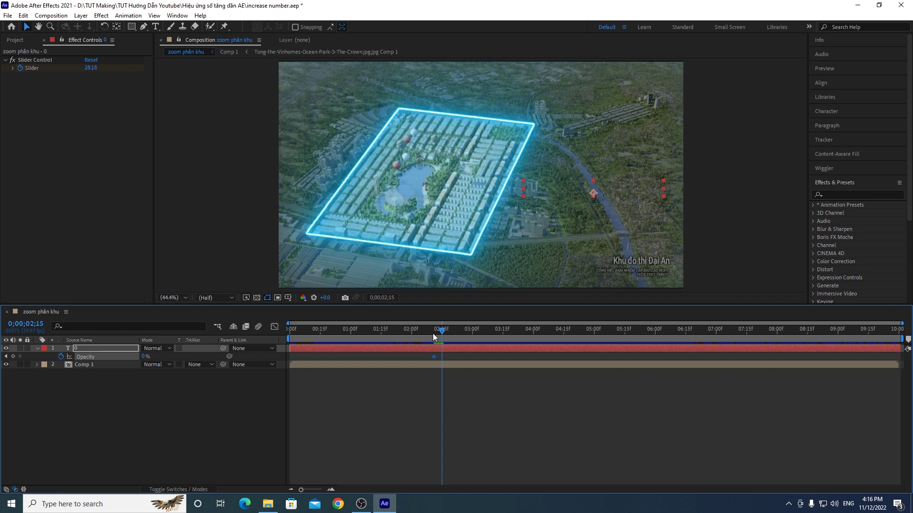
left_click_drag(145, 355, 374, 353)
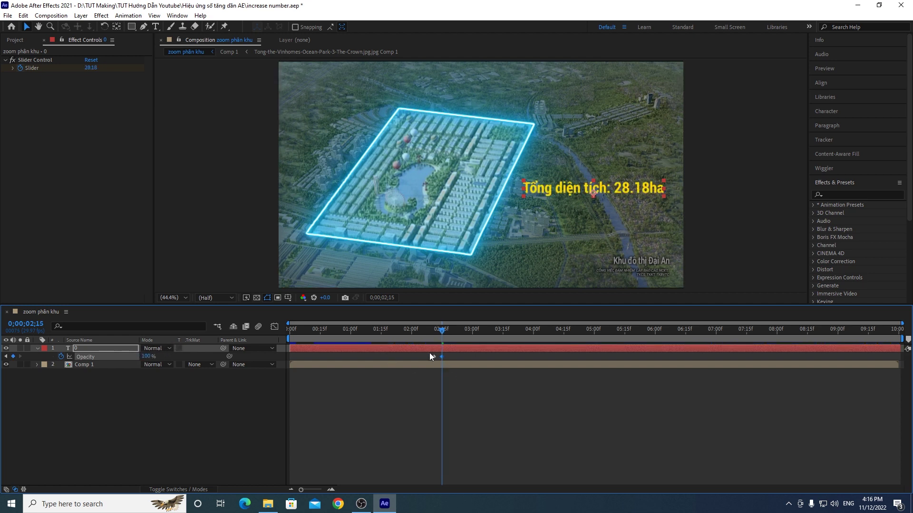
left_click(463, 383)
Preview the whole composition from 0;00;00;00, and scrub forward to about 0;00;09;11.
left_click_drag(440, 328, 278, 349)
key("space")
key("space")
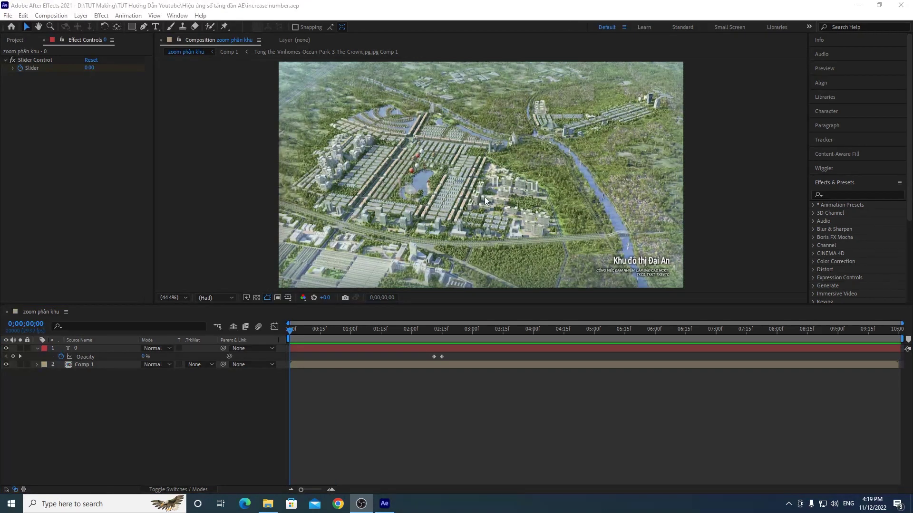
left_click(290, 333)
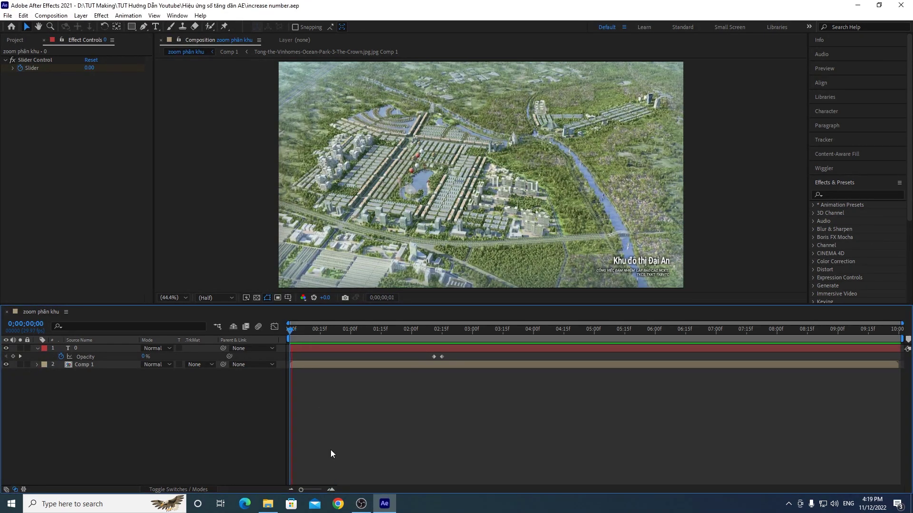
key("space")
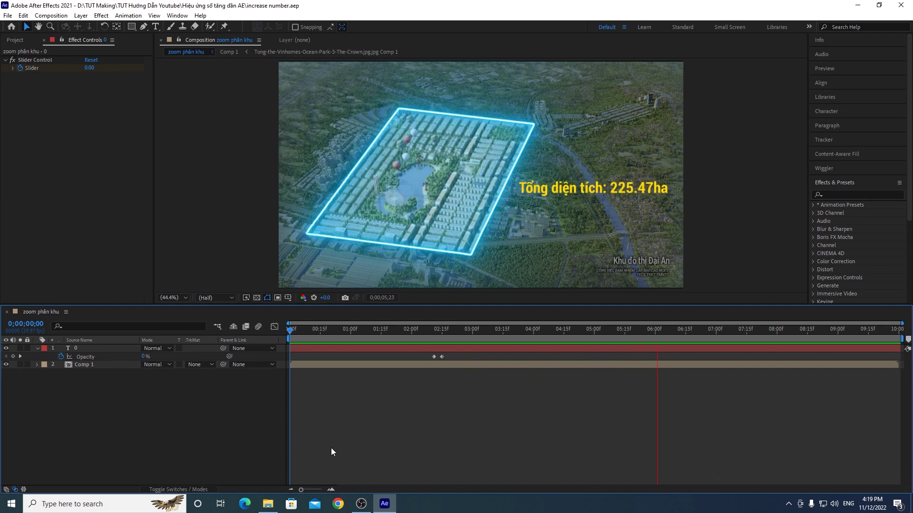
left_click_drag(292, 332, 860, 333)
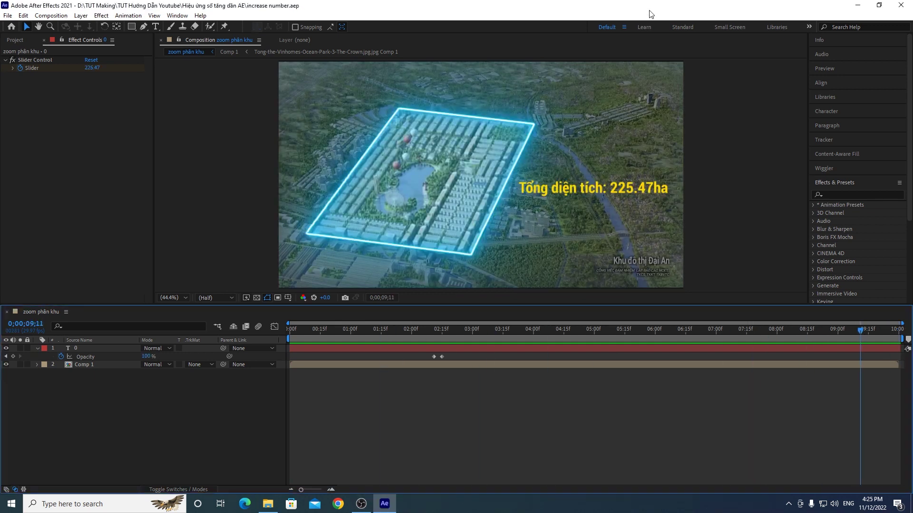